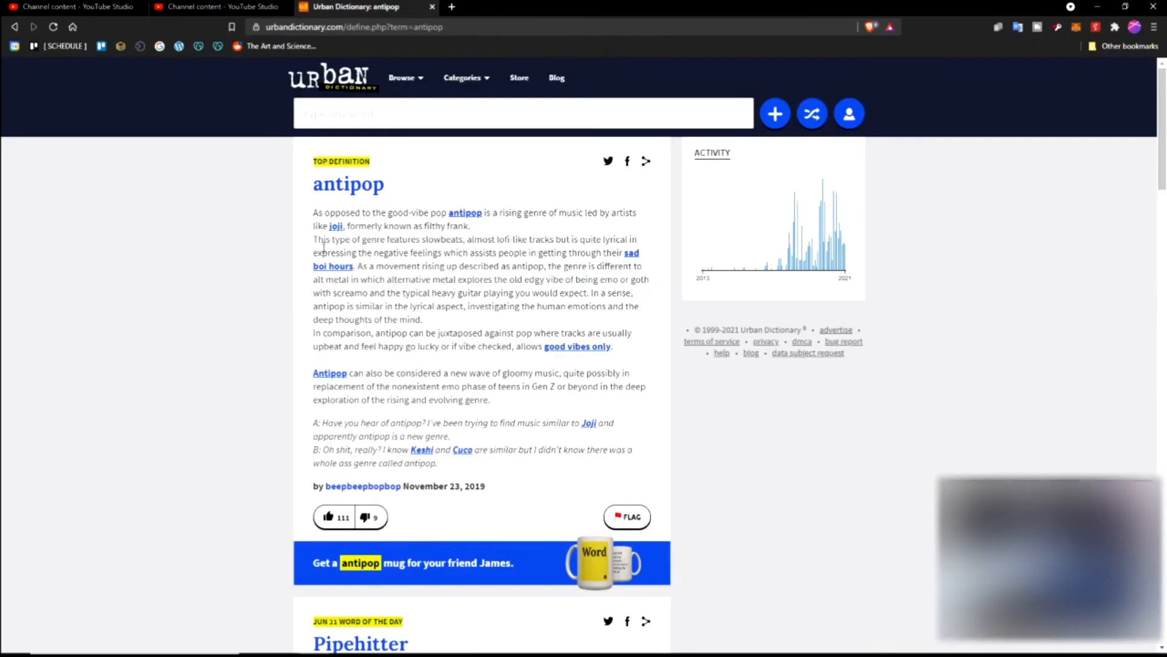
Read the top Urban Dictionary definition of antipop
left_click_drag(322, 253, 406, 255)
left_click(472, 253)
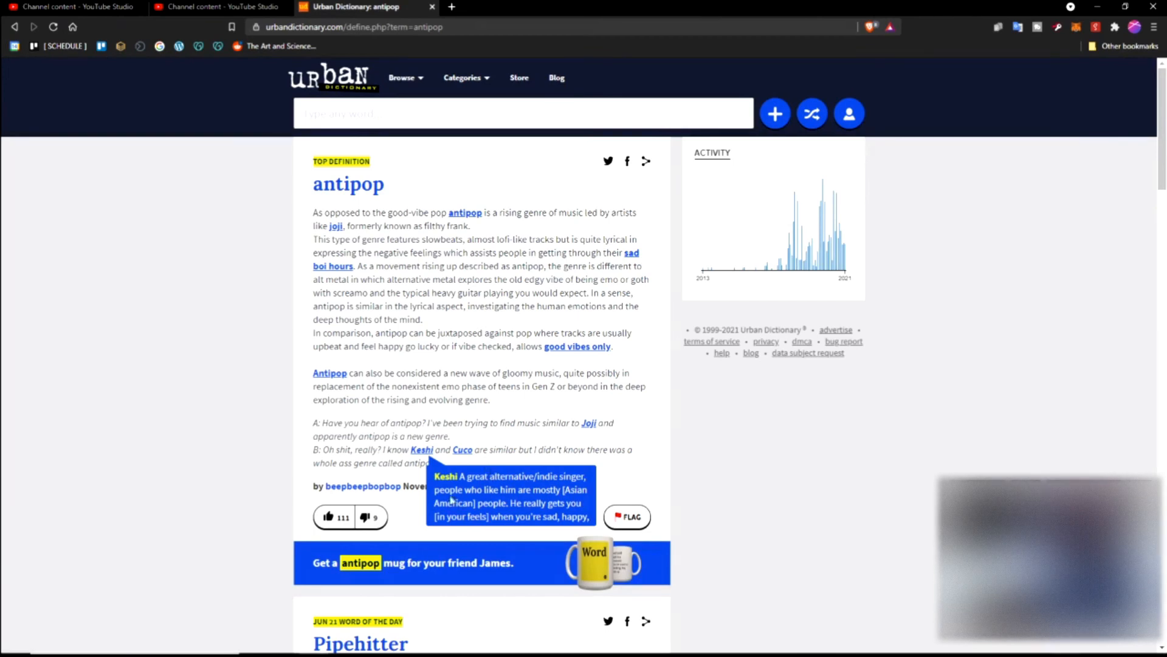
Close the antipop definition and webcam audio search pages and switch to FL Studio
left_click(432, 7)
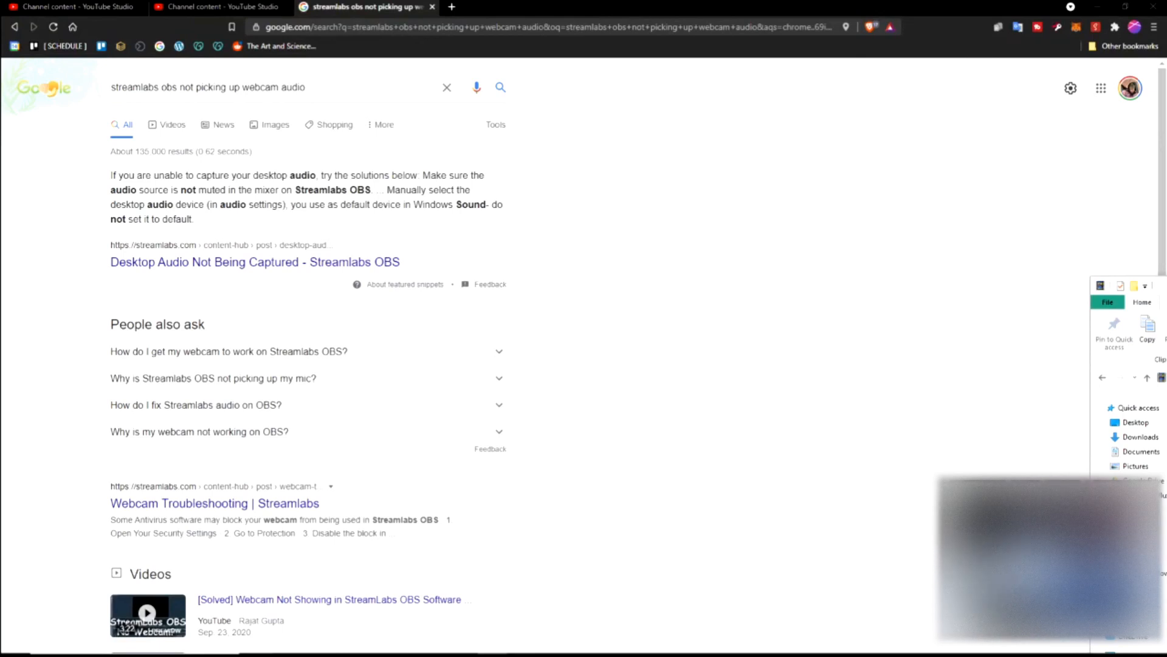
left_click(432, 7)
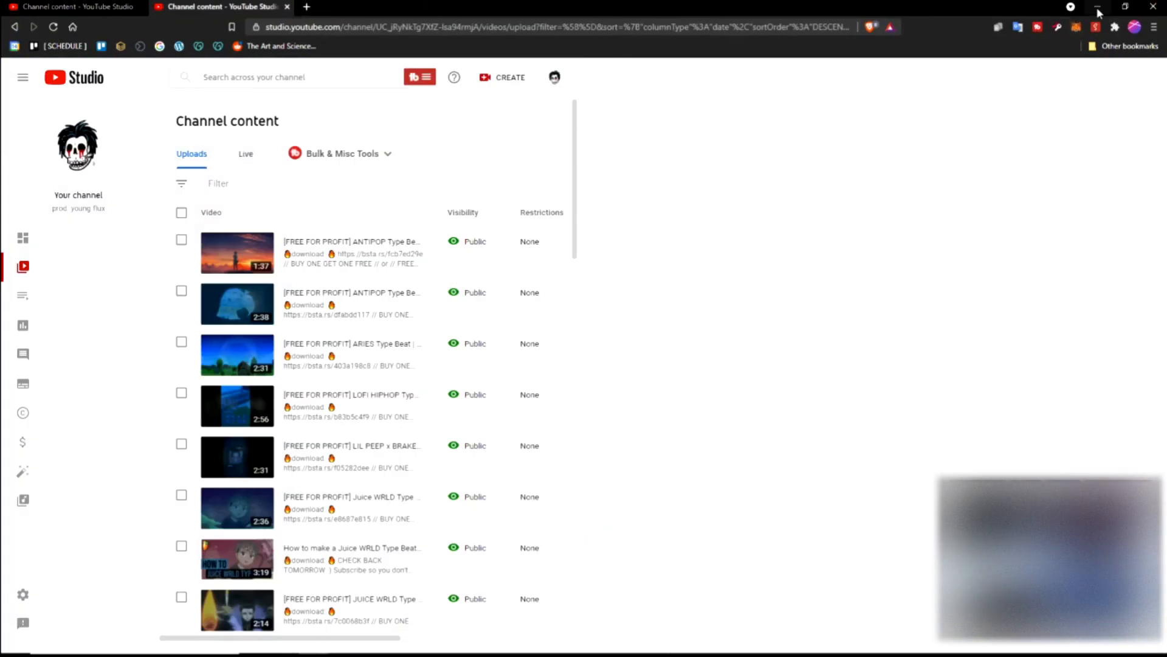
left_click(1098, 9)
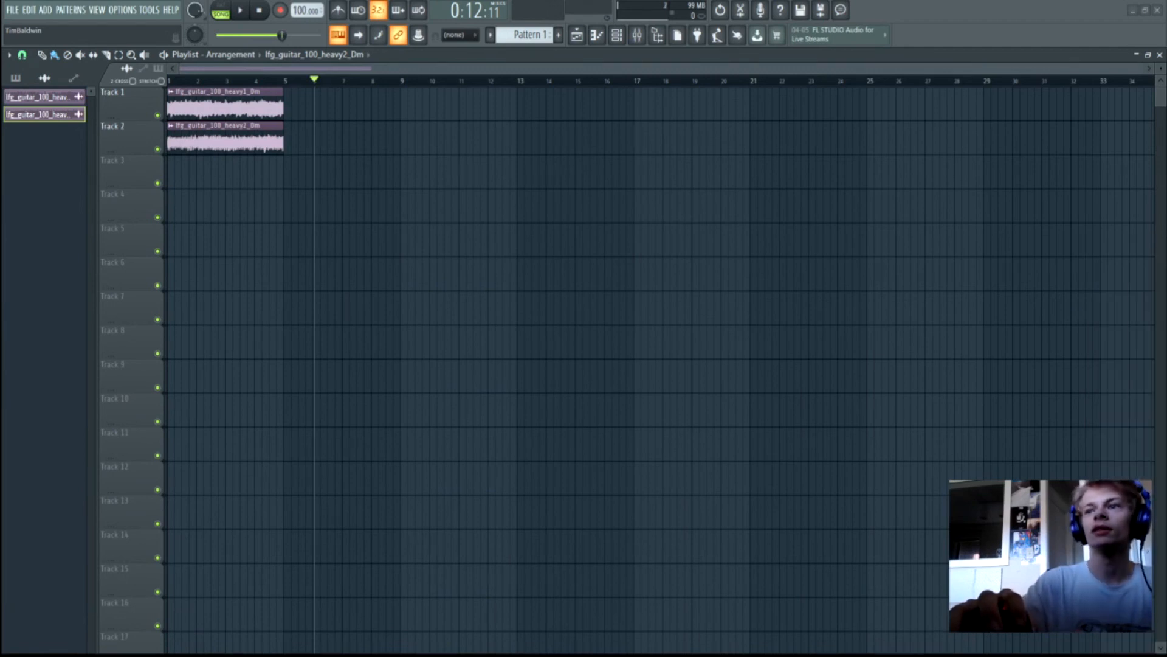
Move the lfg_guitar_100_heavy2_Dm clip on Track 2 so it starts at bar 5, after the first guitar clip
left_click_drag(276, 175, 226, 107)
left_click(223, 174)
right_click(223, 174)
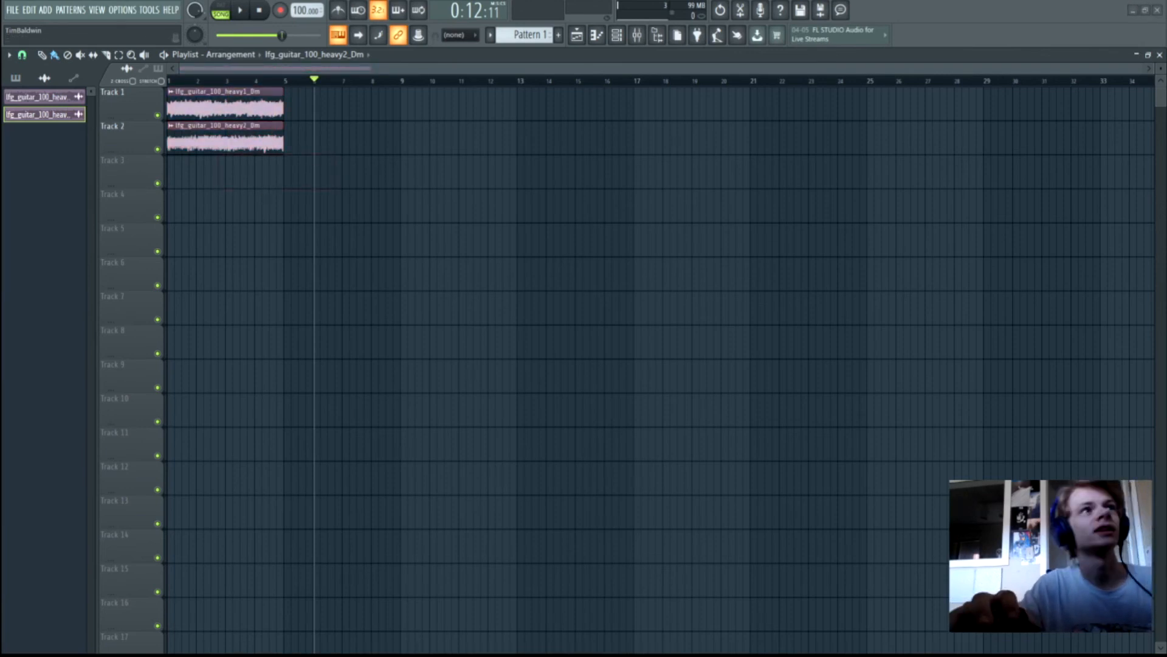
left_click_drag(208, 184, 335, 145)
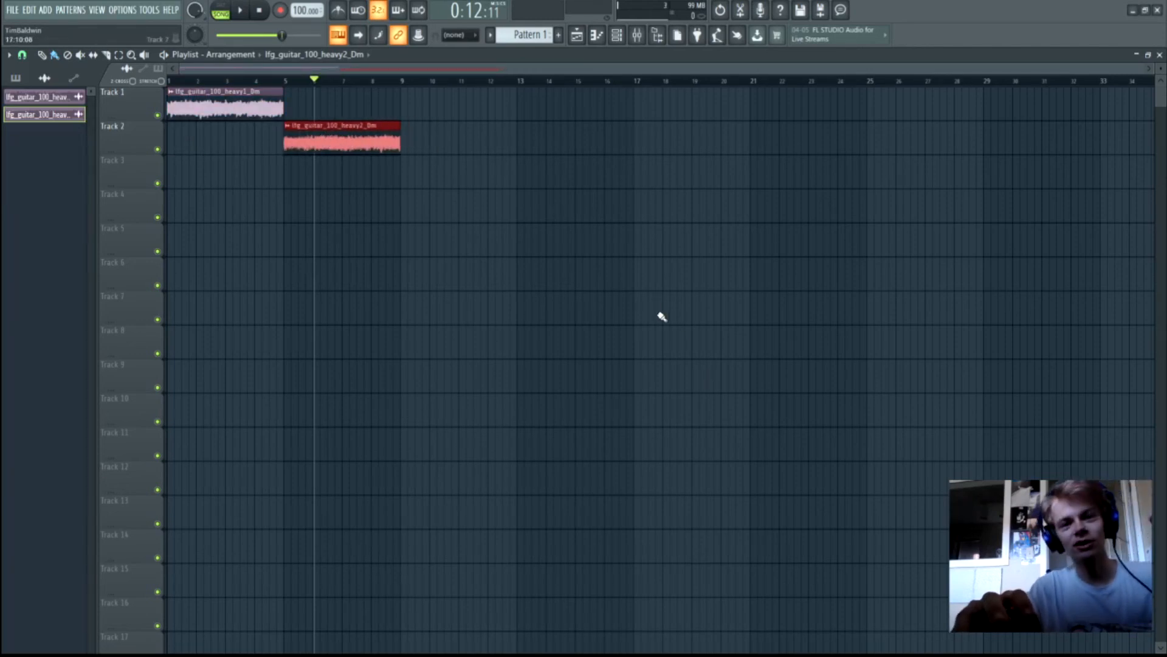
Play the arrangement from the start and jump to bar 5 to hear the second guitar loop
key("space")
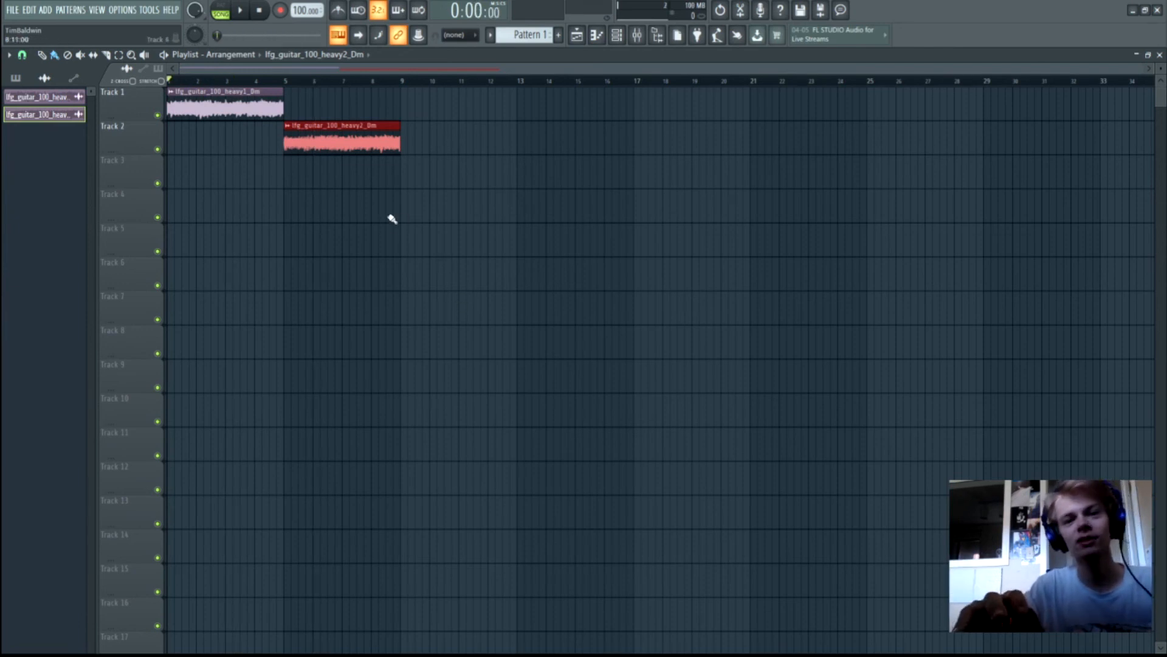
key("space")
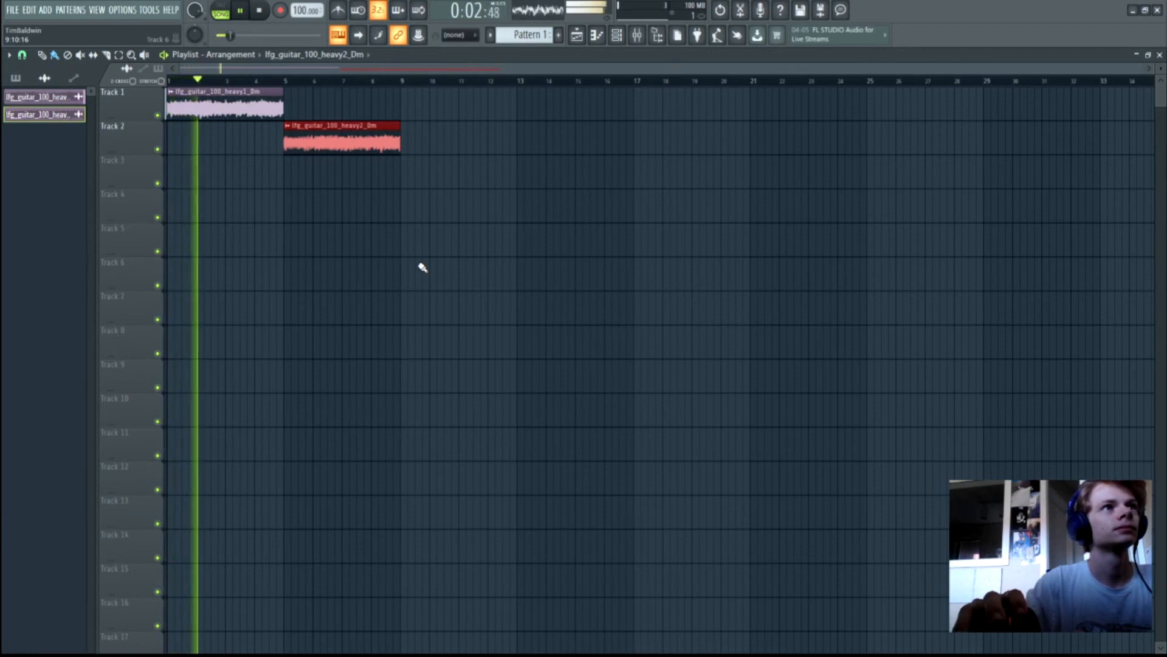
left_click(286, 82)
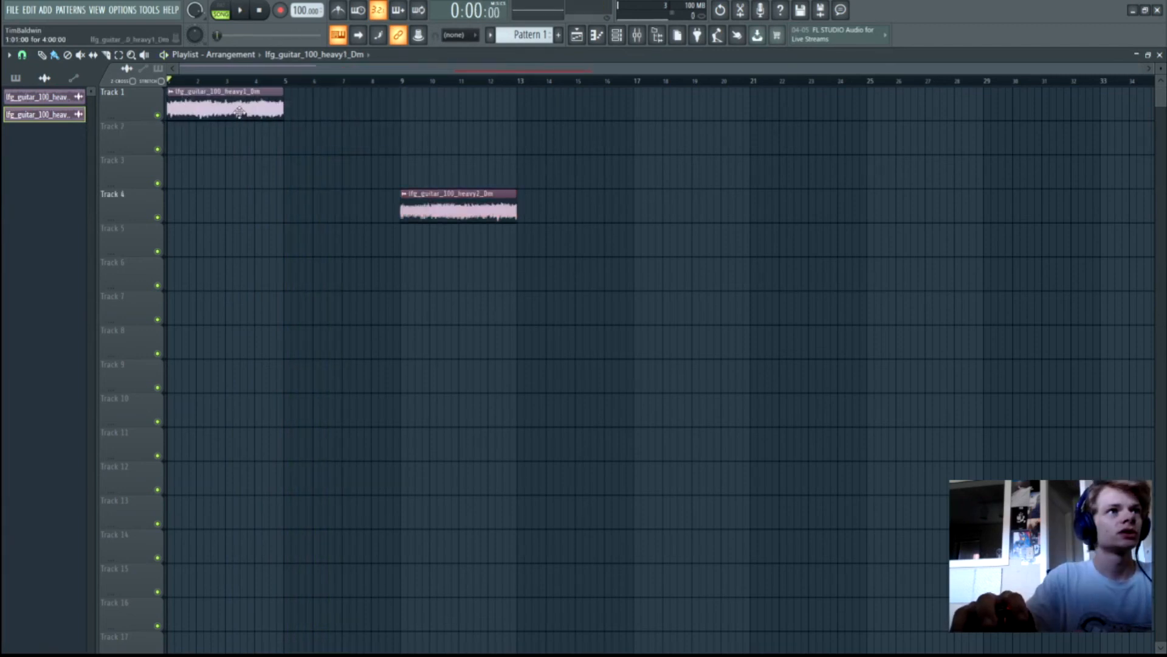
Layer four repeats of the heavy1 and heavy2 guitar loops on Tracks 1 and 2 from bar 5 to bar 21
left_click_drag(240, 112, 669, 113)
mouse_move(451, 206)
left_mouse_down()
mouse_move(553, 207)
mouse_move(445, 142)
mouse_move(686, 142)
left_mouse_up()
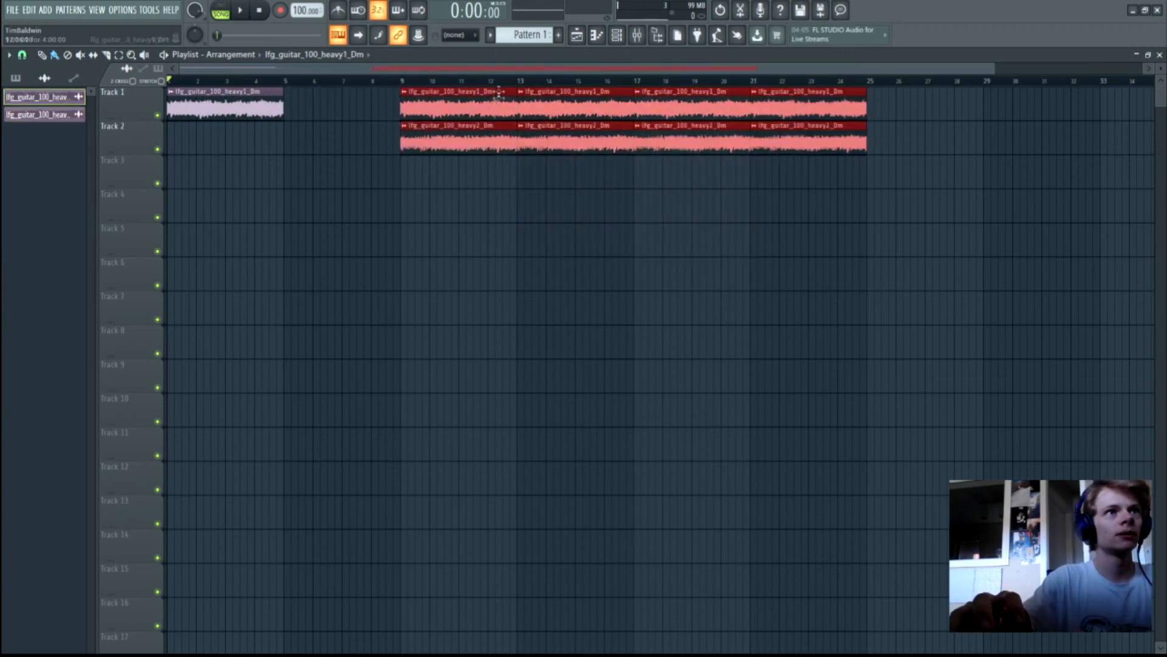
left_click_drag(480, 111, 363, 113)
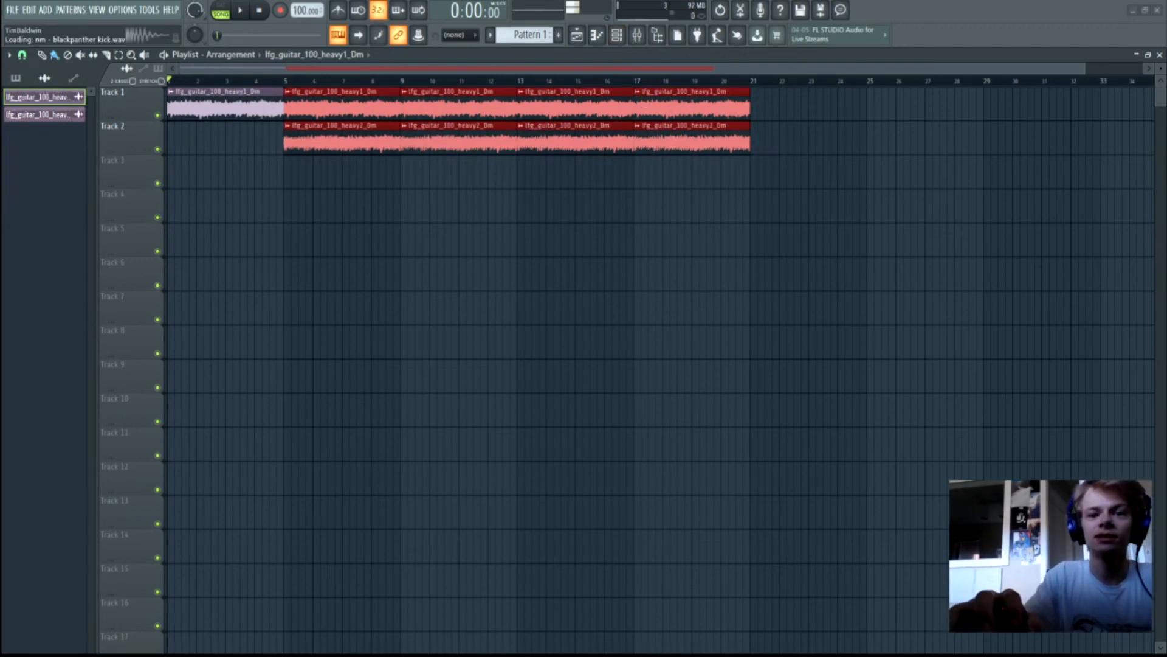
Add the blackpanther kick sample to the channel rack and place Pattern 1 four times on Track 3 from bar 5
key("F6")
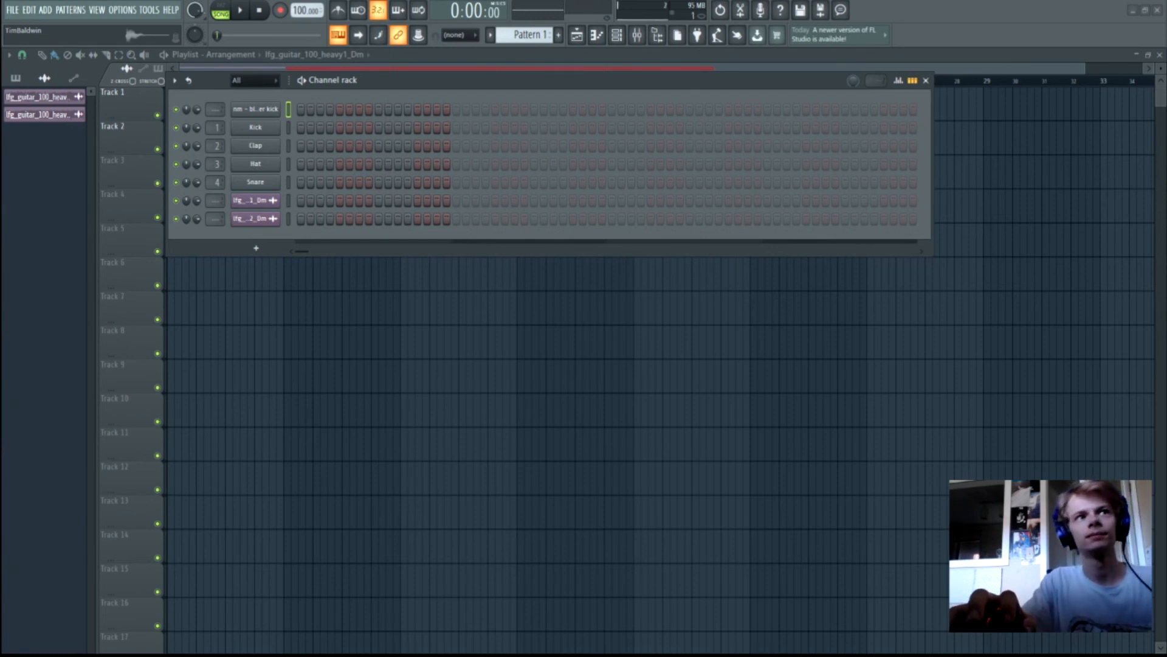
left_click_drag(584, 365, 363, 183)
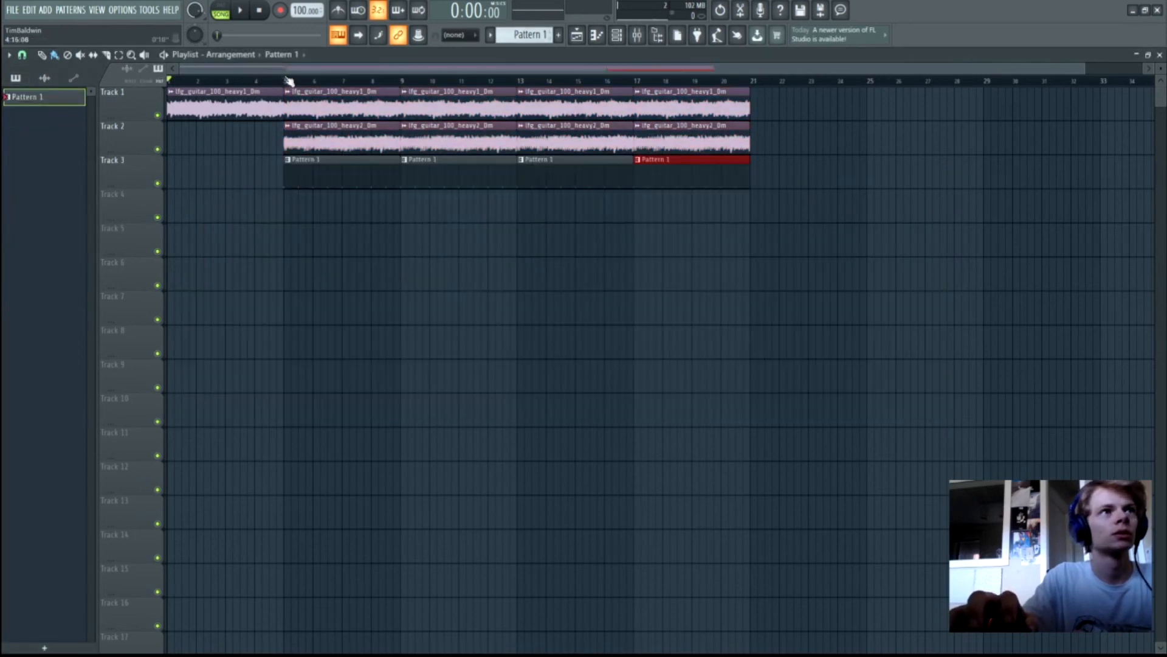
Play the layered guitars with Pattern 1 from bar 5 to check the sound
left_click(286, 81)
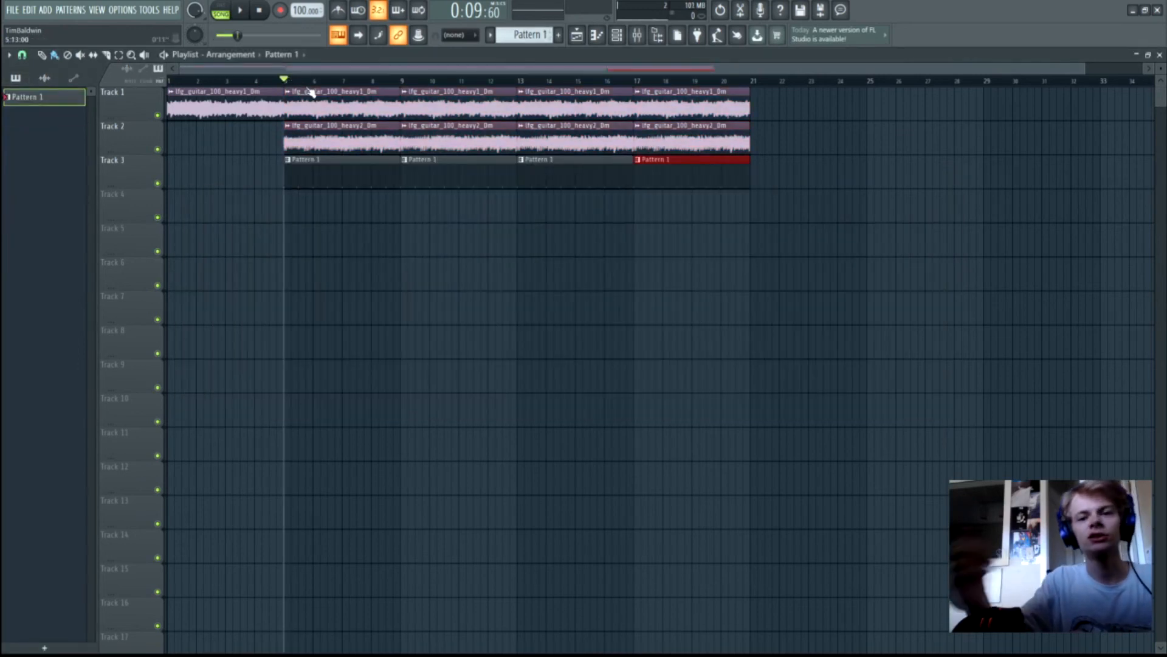
key("space")
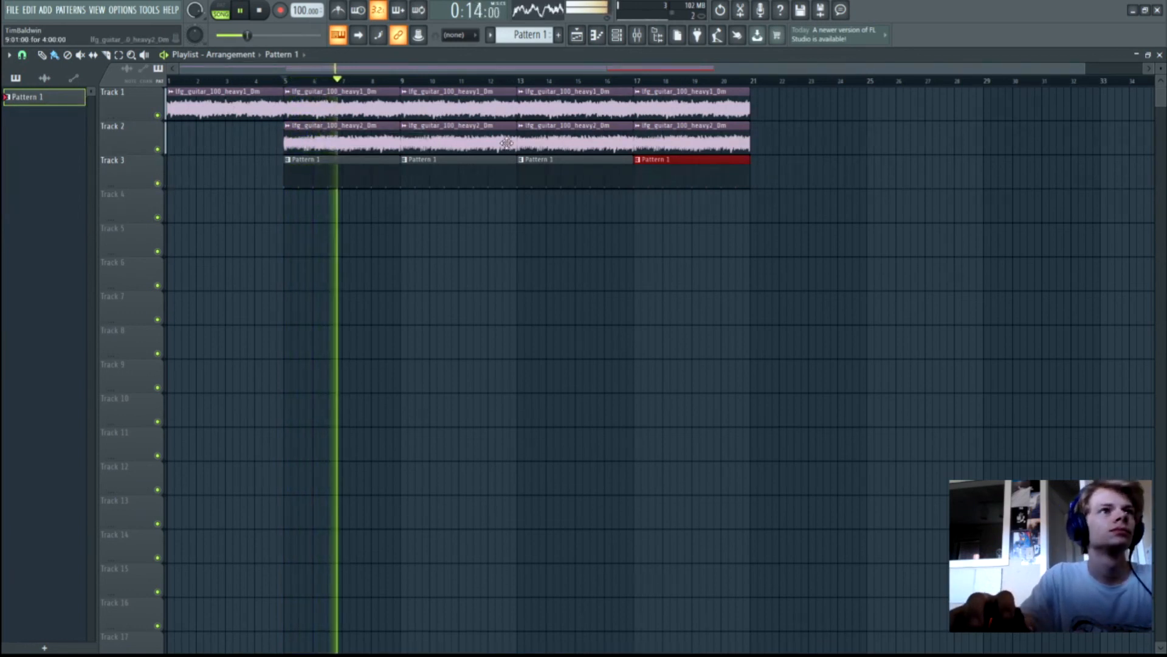
key("space")
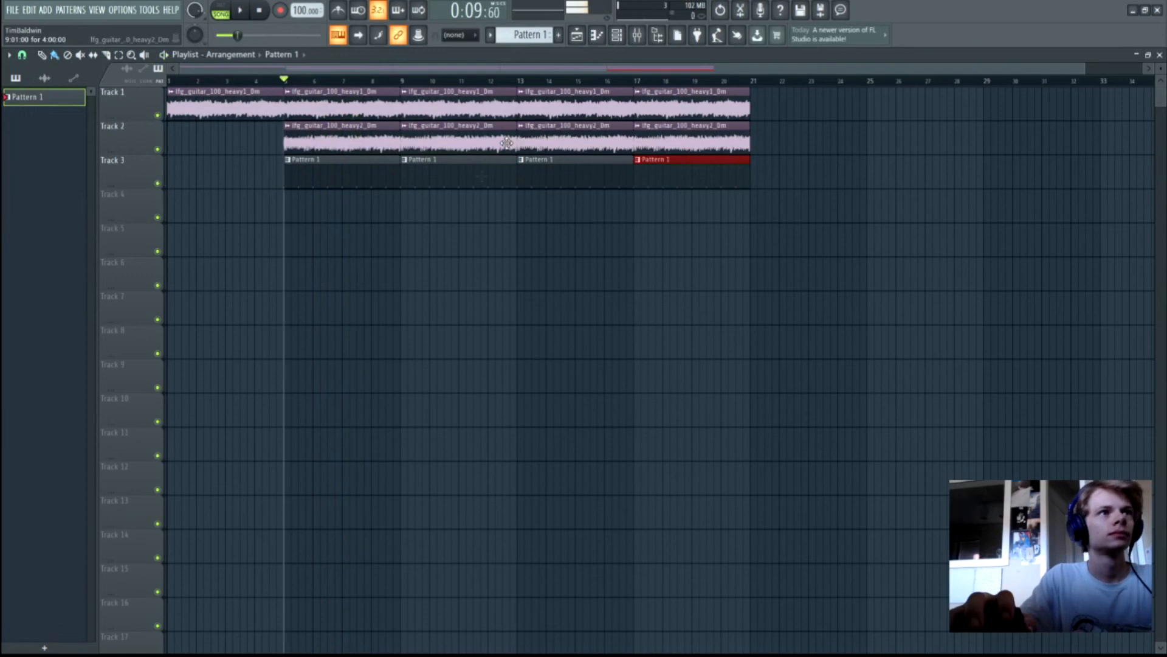
Move the four Pattern 1 clips down to Track 5, keeping Track 3 empty
left_click_drag(741, 204, 298, 177)
key("shift+Down")
key("shift+Down")
left_click(360, 184)
right_click(386, 177)
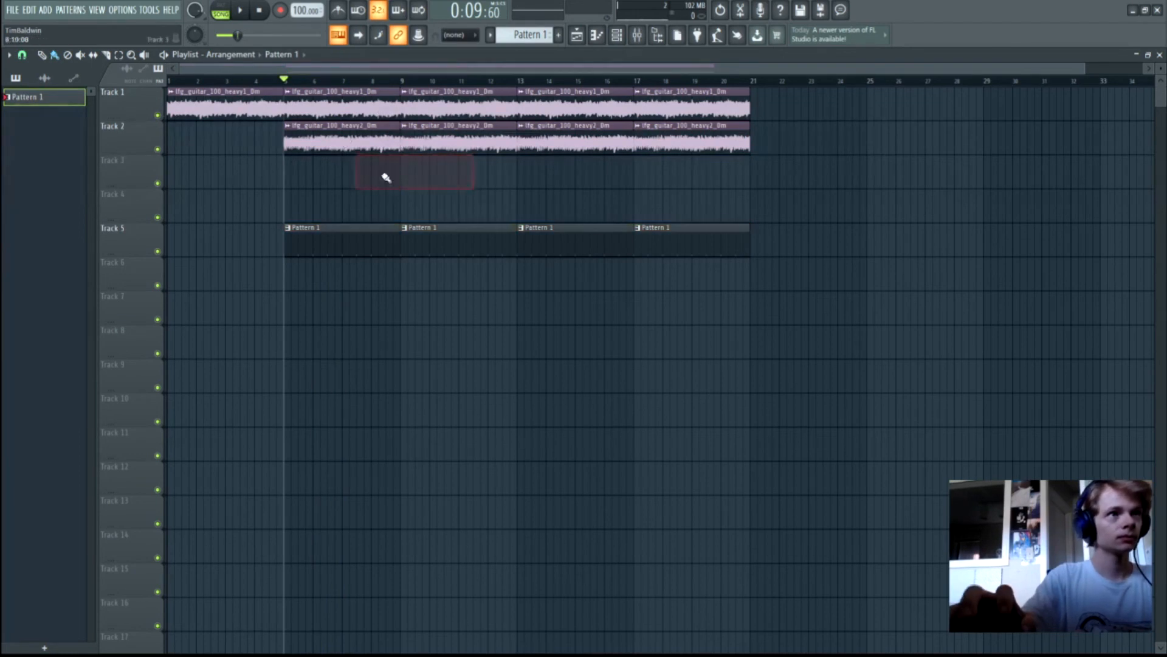
Lower the channel volume of the heavy1 guitar sample to 60% and close its settings
double_click(382, 109)
left_click_drag(339, 210, 338, 219)
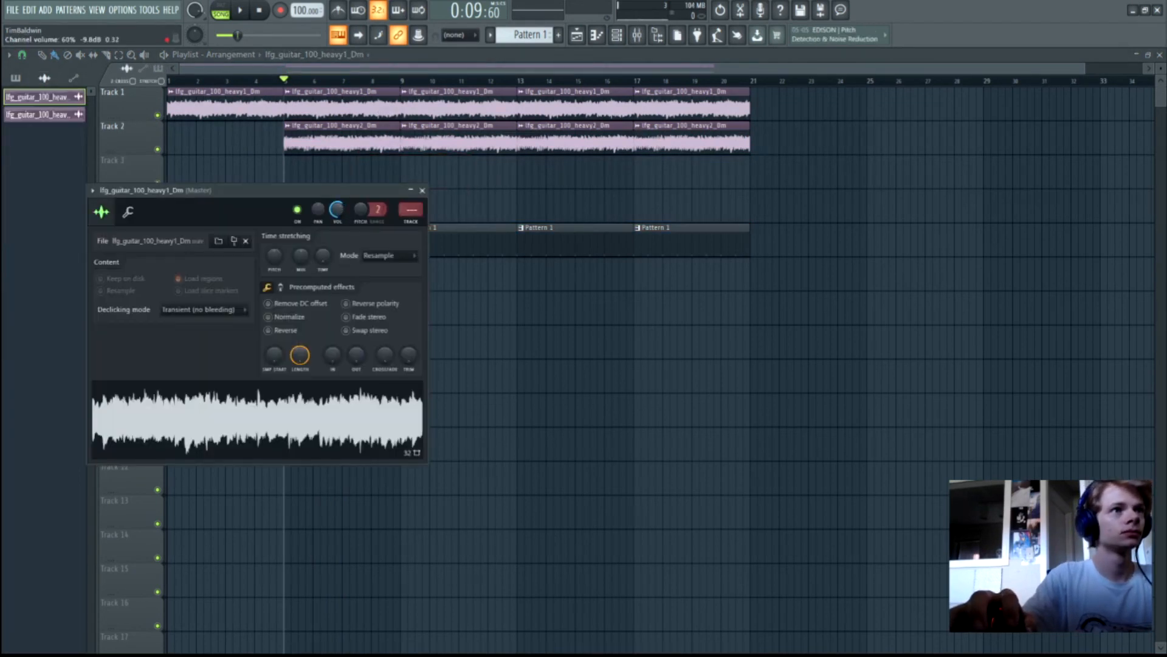
left_click(422, 190)
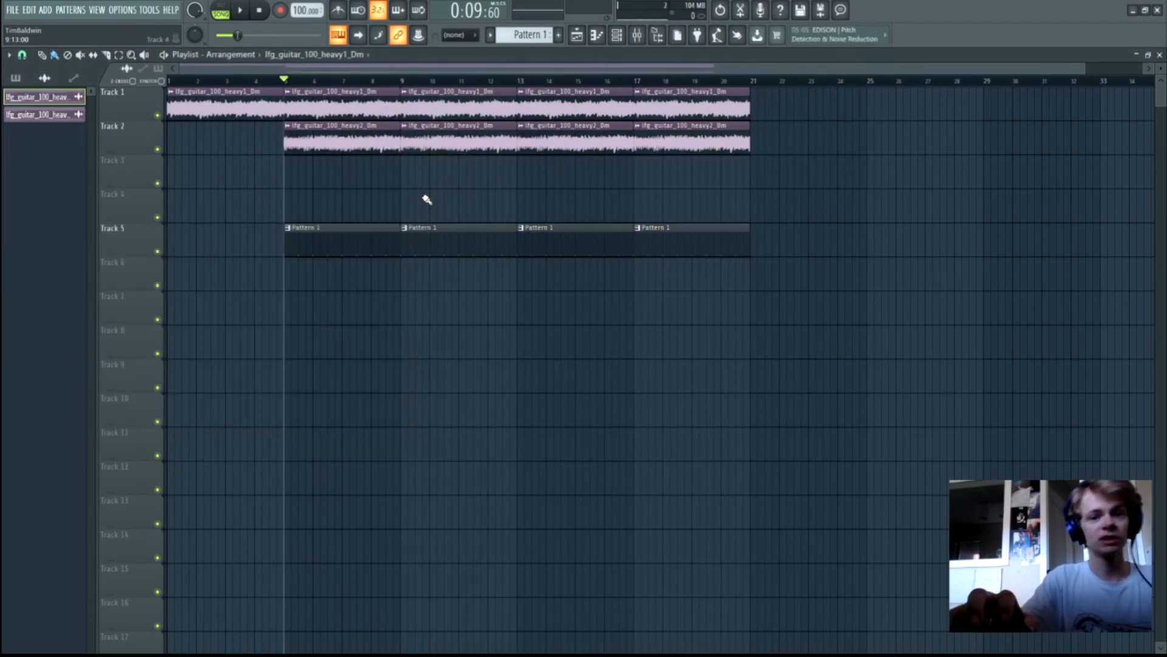
Add Fruity Parametric EQ 2 to the guitars' mixer Insert 1 and cut the lows with band 1 at about 198 Hz
double_click(329, 138)
key("space")
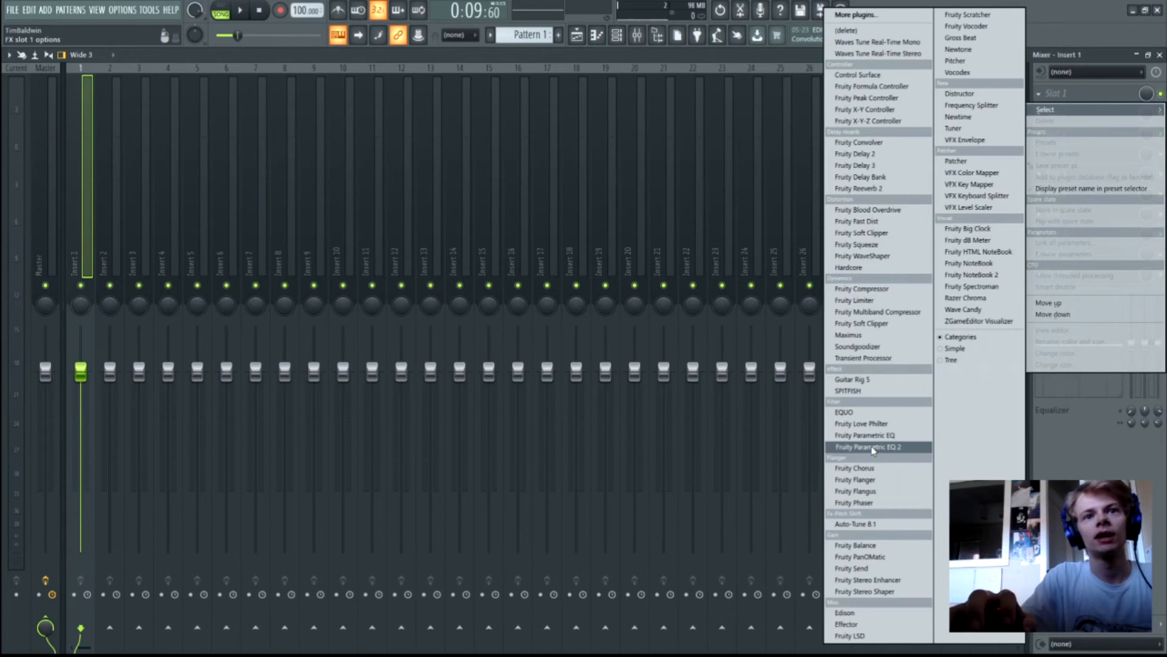
left_click(869, 447)
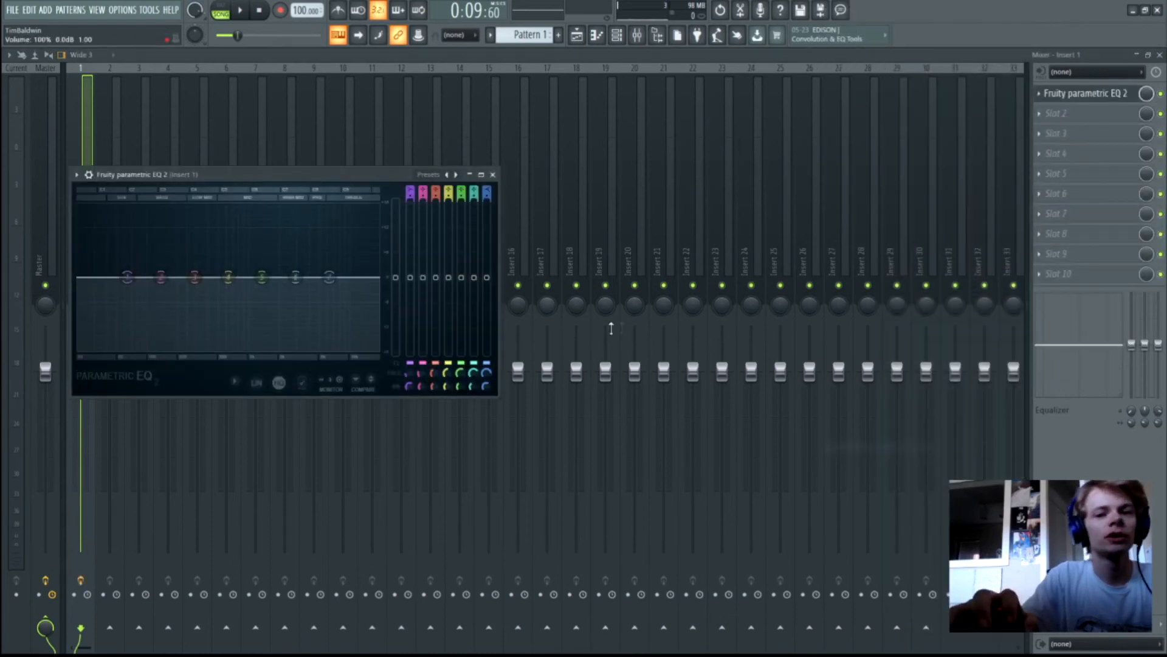
left_click_drag(127, 277, 181, 348)
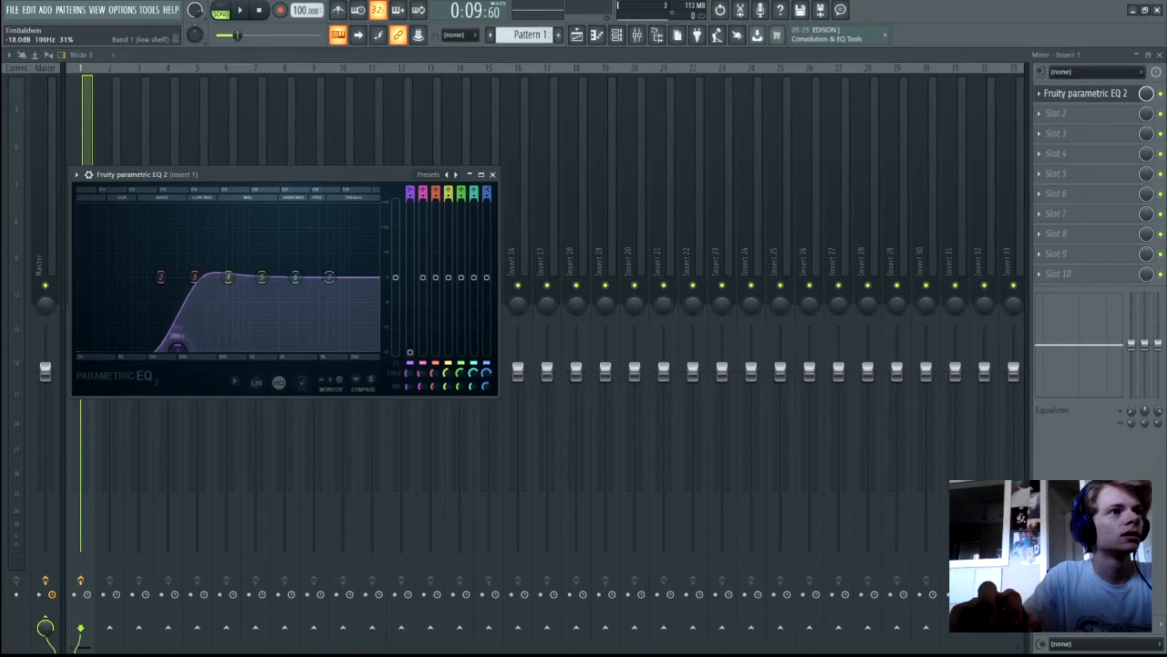
Add Fruity Reeverb 2 at 28% mix and Fruity Chorus at 19% mix to Insert 1
left_click(1056, 113)
left_click(858, 188)
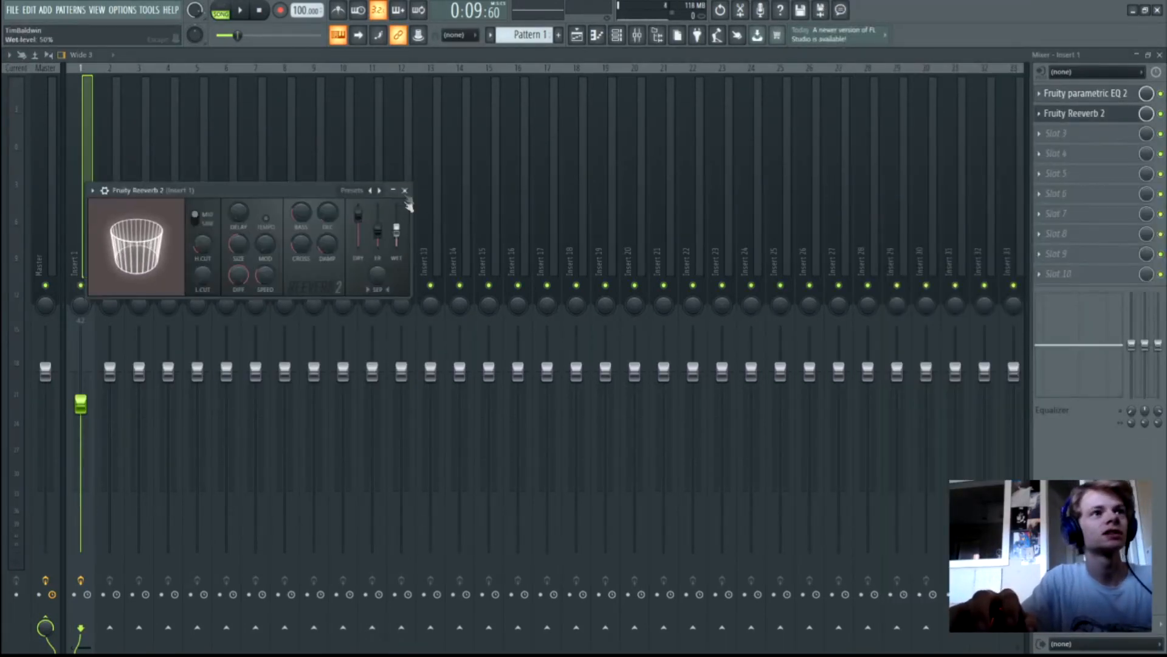
left_click(404, 190)
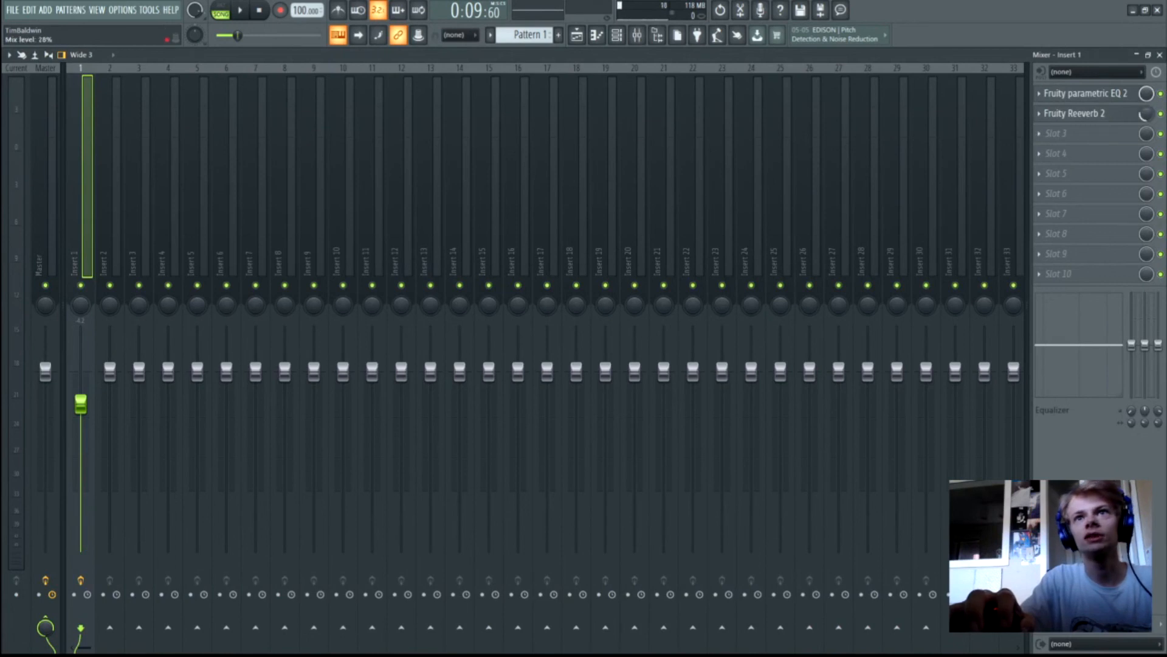
left_click(1058, 133)
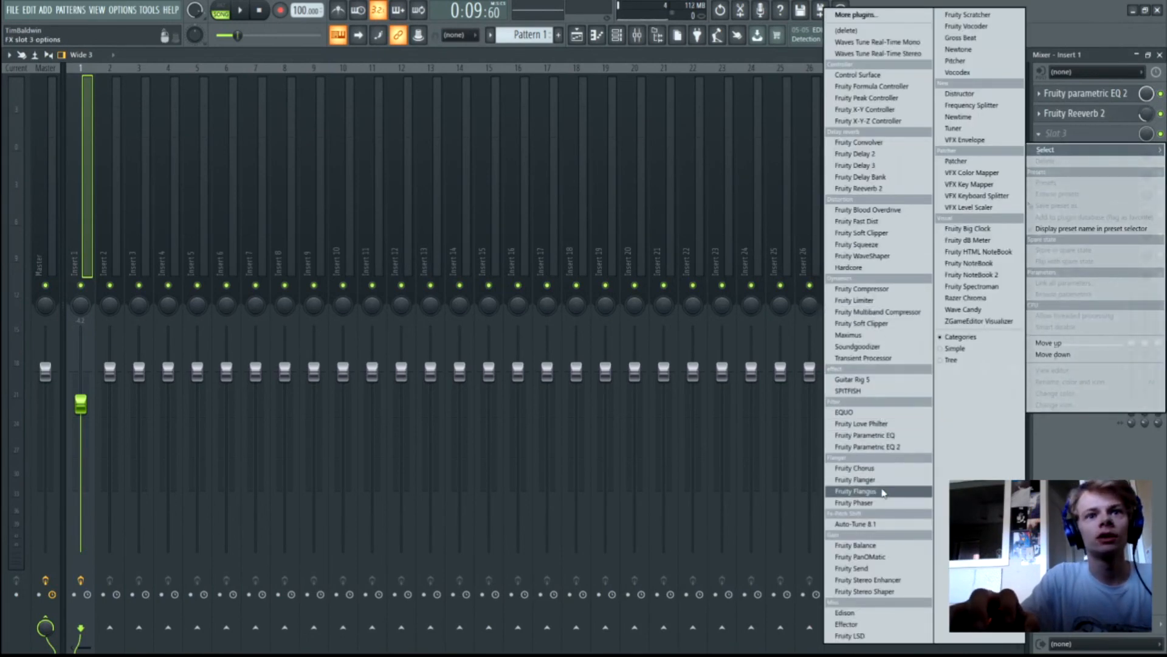
left_click(882, 468)
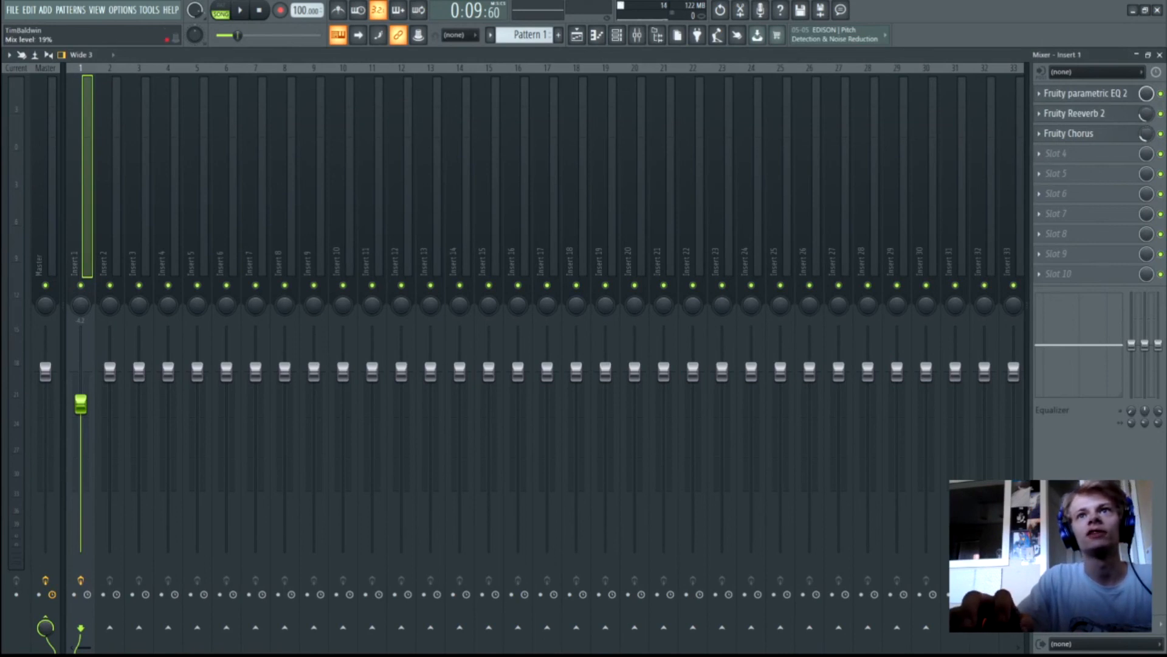
Add Fruity Compressor to slot 4 of Insert 1 and return to the playlist
left_click(1057, 156)
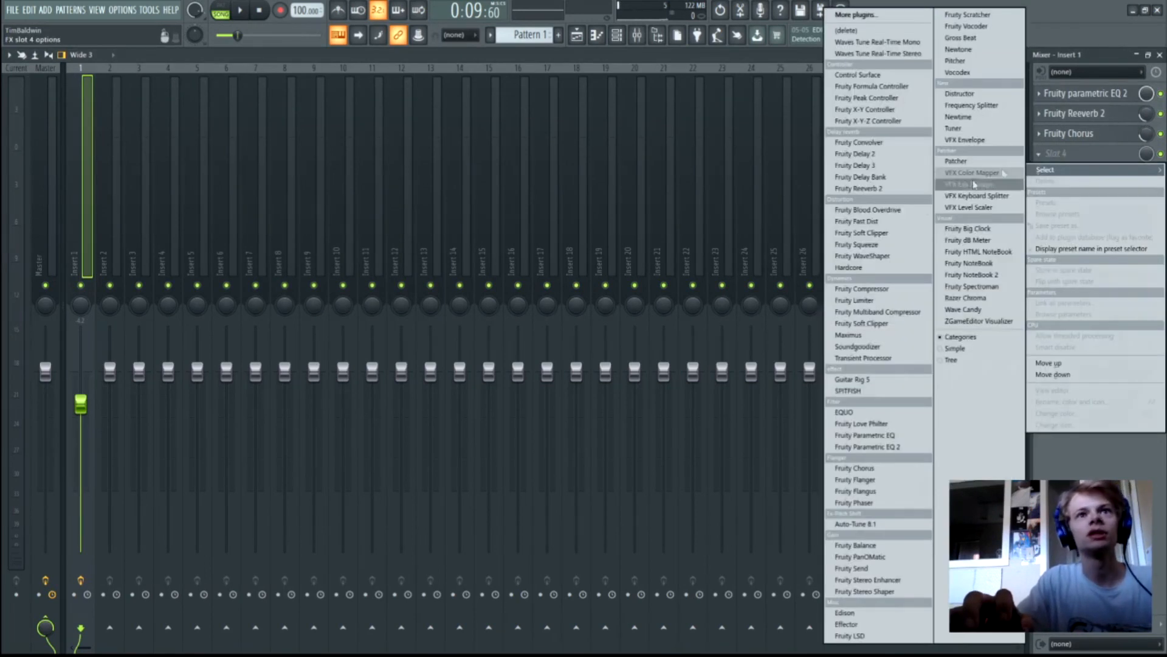
left_click(847, 240)
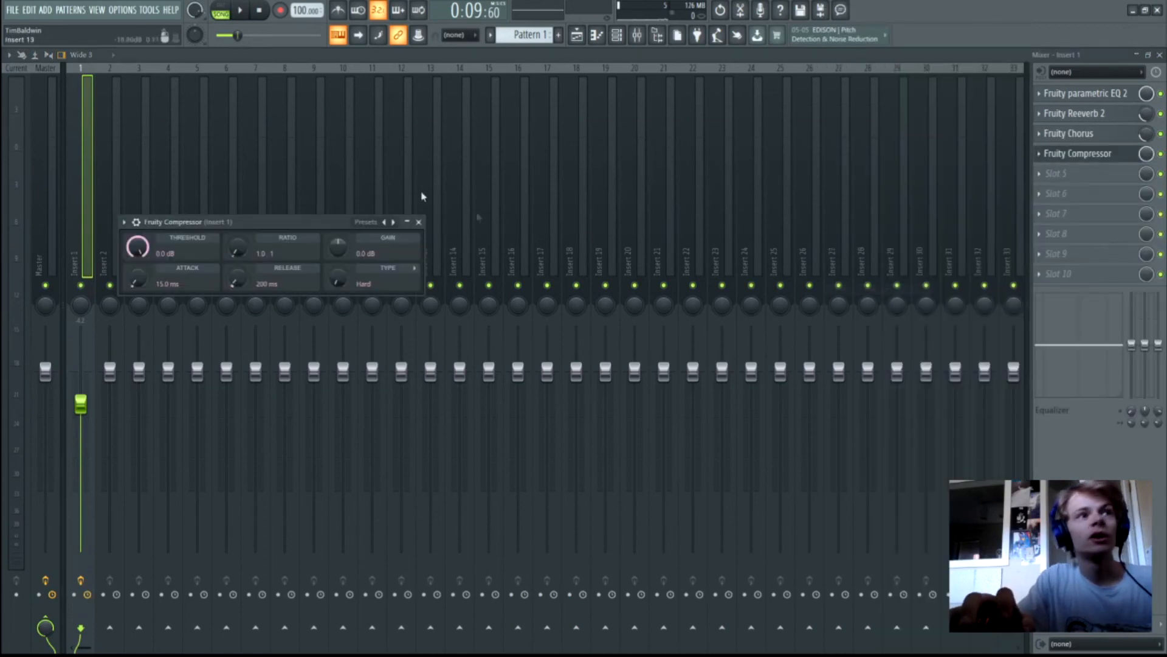
right_click(389, 224)
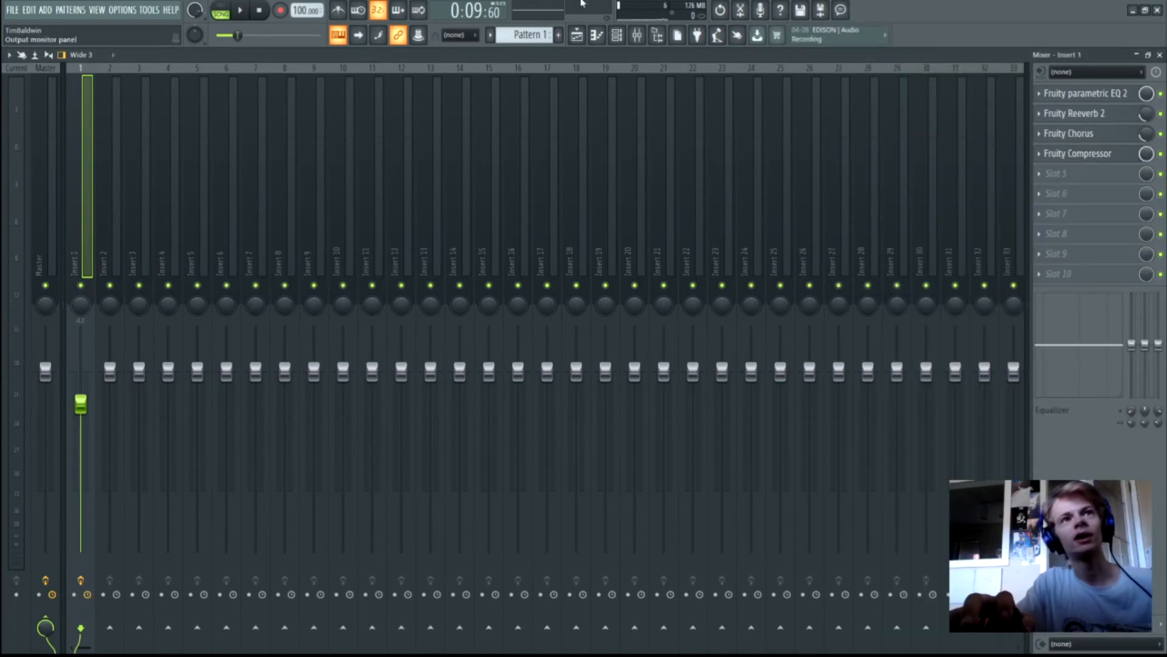
left_click(571, 38)
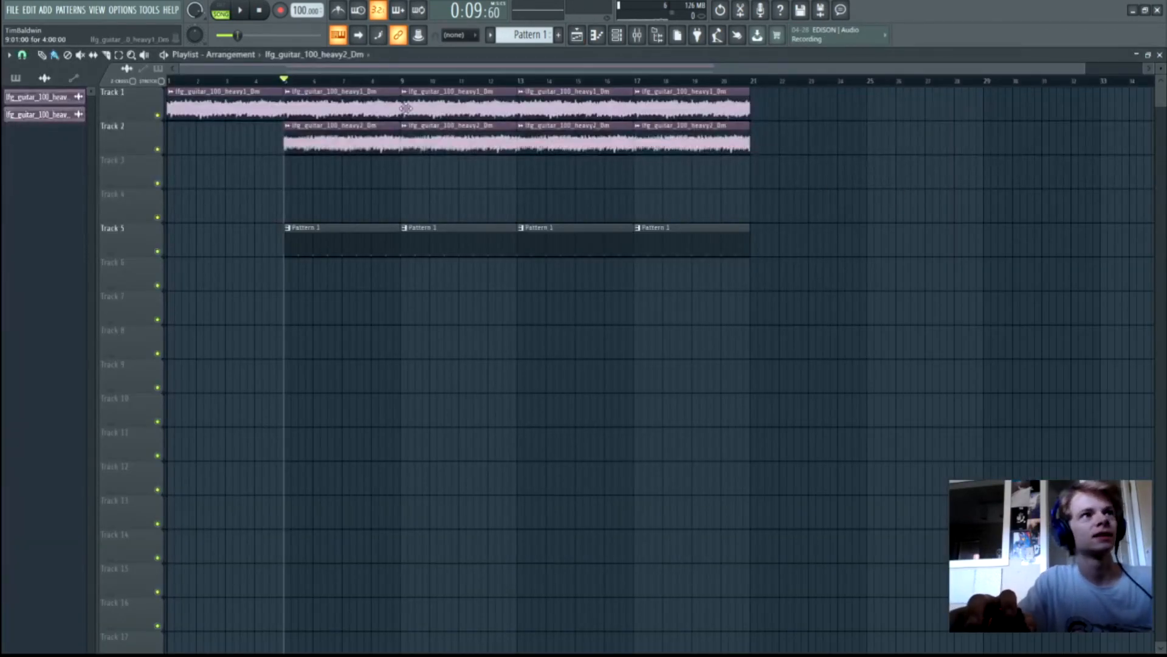
Play the processed guitars from around bar 5, stop, and return the playhead to bar 5
left_click_drag(284, 81, 255, 81)
key("space")
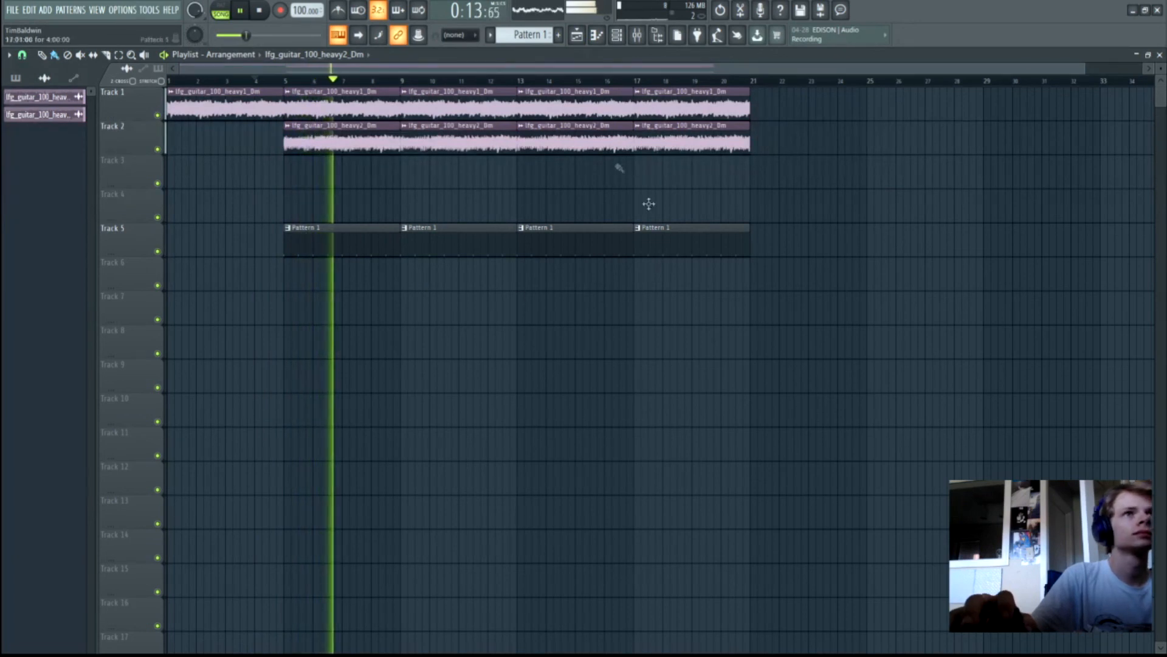
left_click(242, 15)
left_click_drag(311, 81, 287, 92)
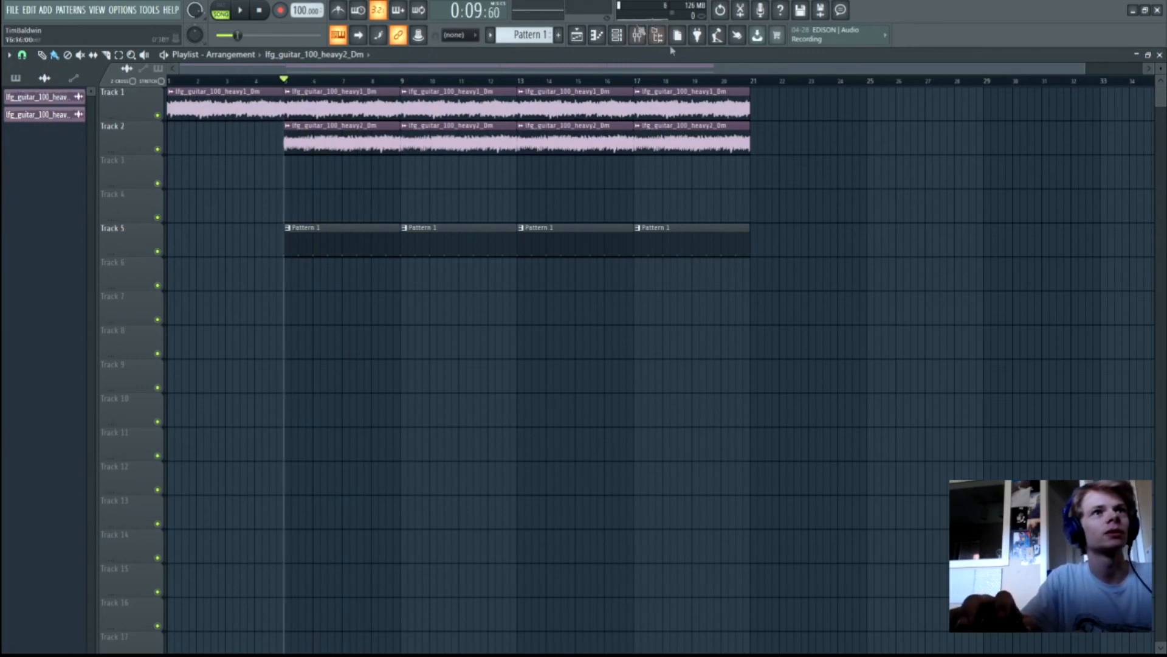
Add the Redd Hat sample below the snare in the channel rack, fill every 2 steps, and play it back
key("F6")
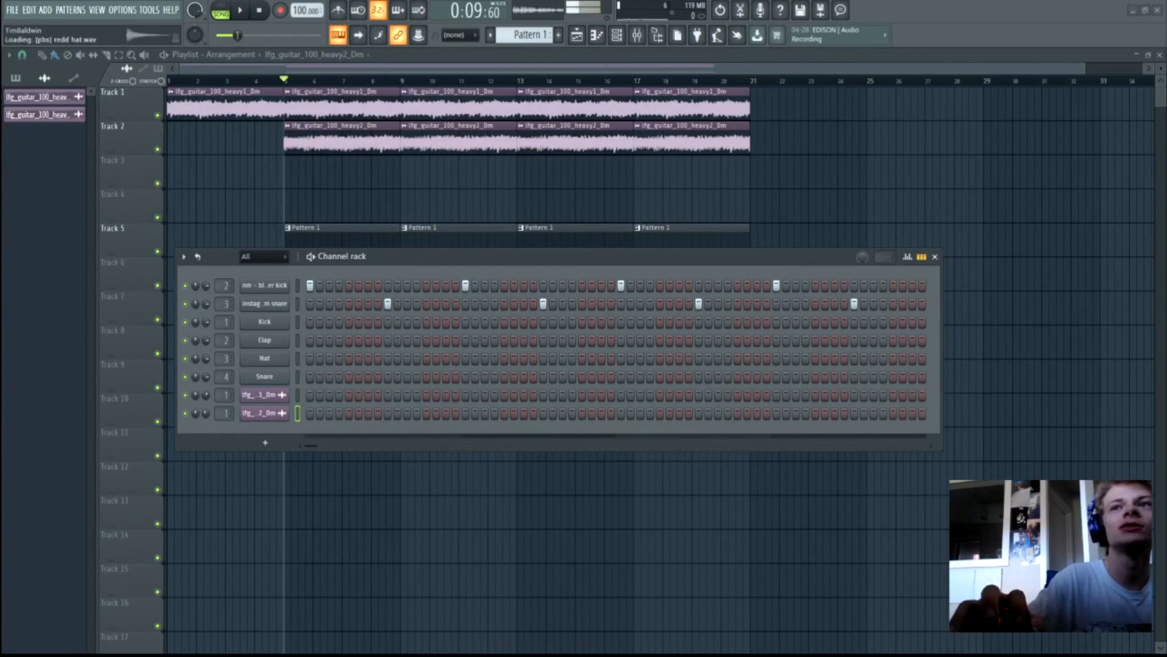
left_click_drag(1166, 480, 311, 374)
left_click_drag(312, 374, 268, 323)
left_click(435, 363)
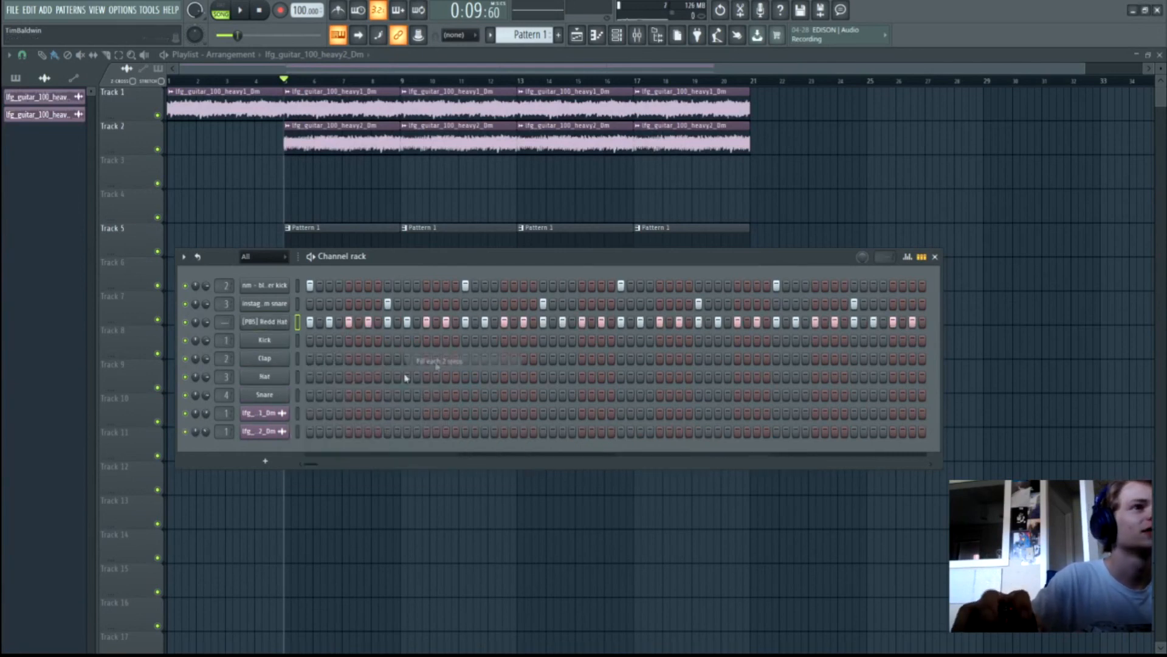
key("space")
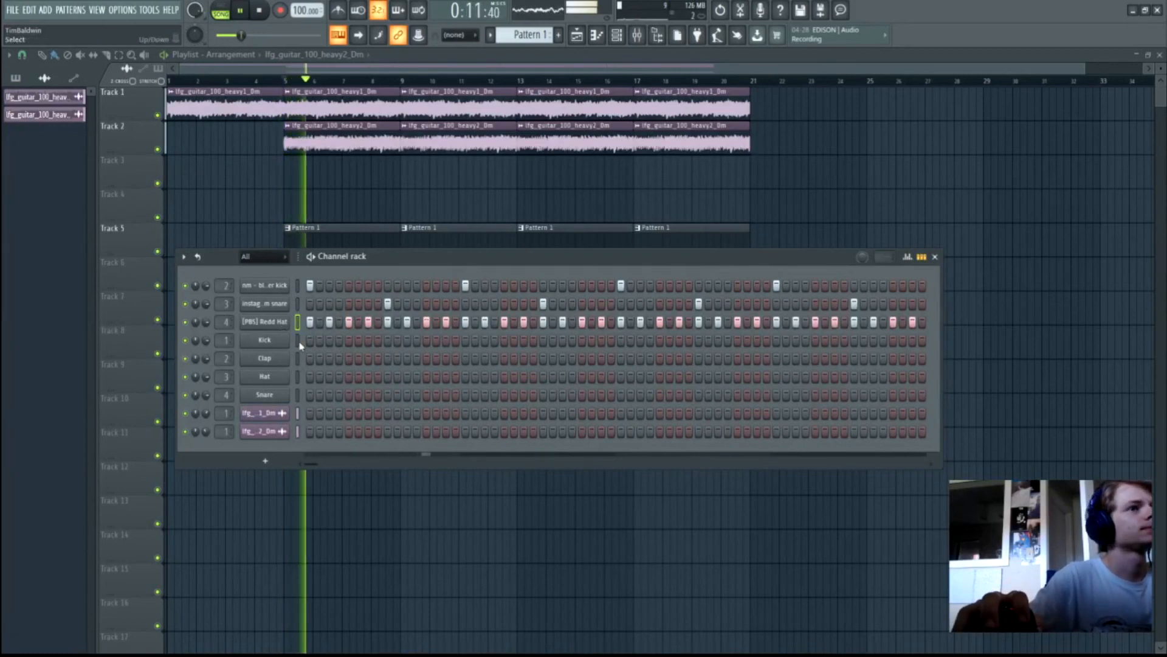
Open the Redd Hat pattern in the piano roll and delete every note after the first two
key("space")
right_click(283, 317)
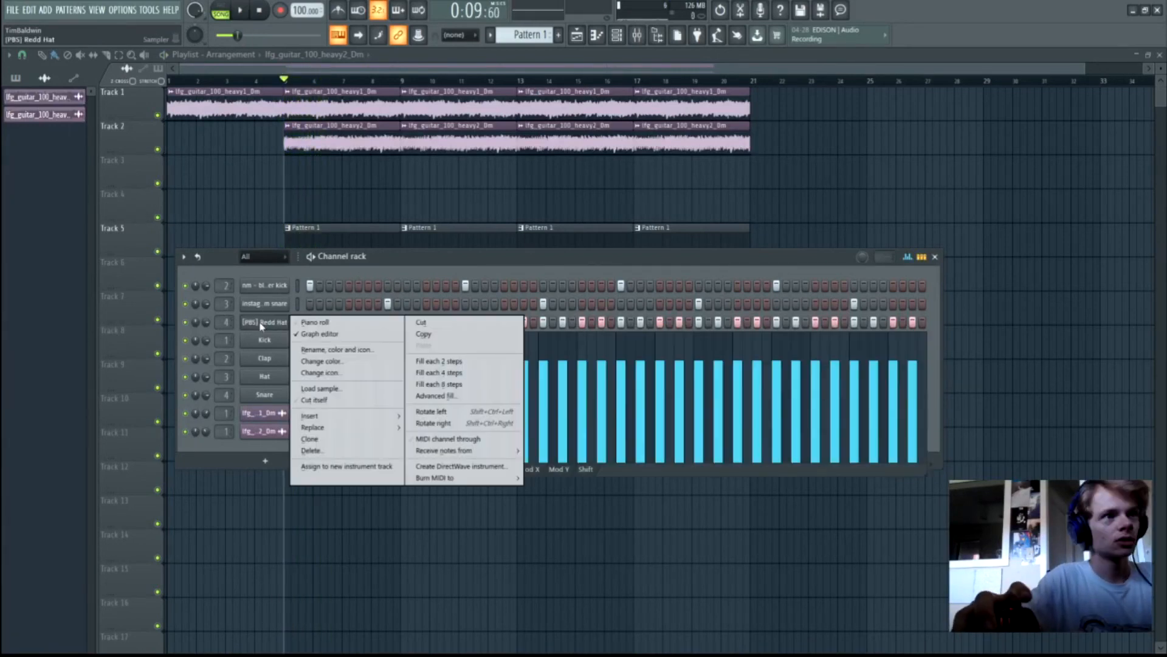
left_click(332, 326)
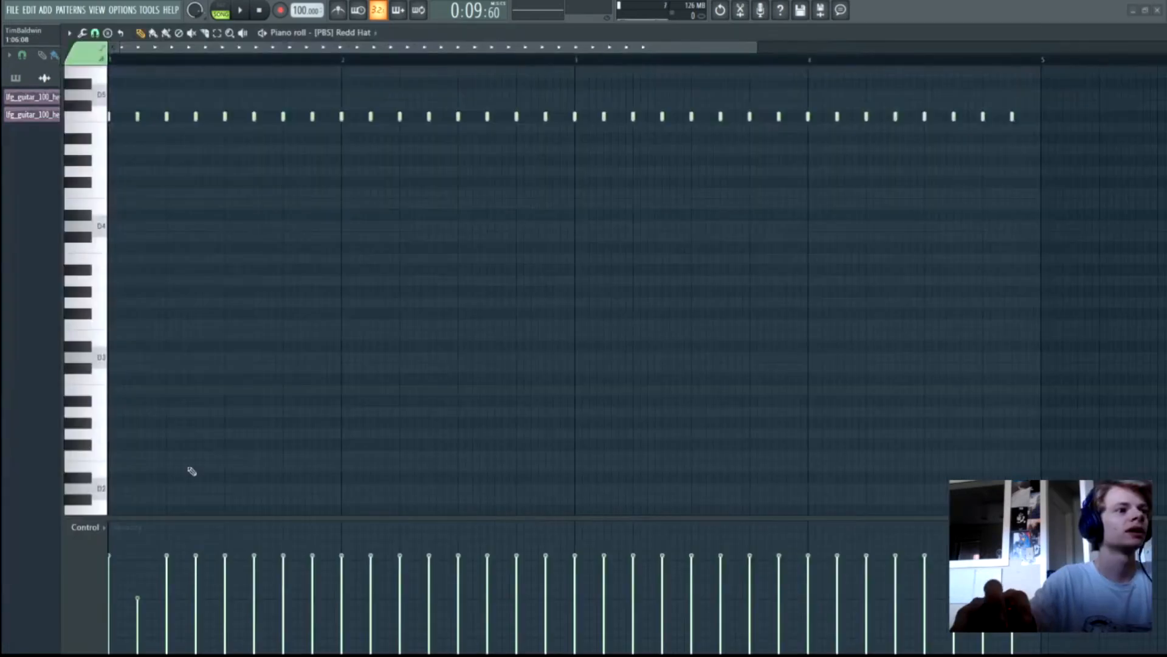
scroll(192, 472, "down", 2)
scroll(657, 260, "up", 4)
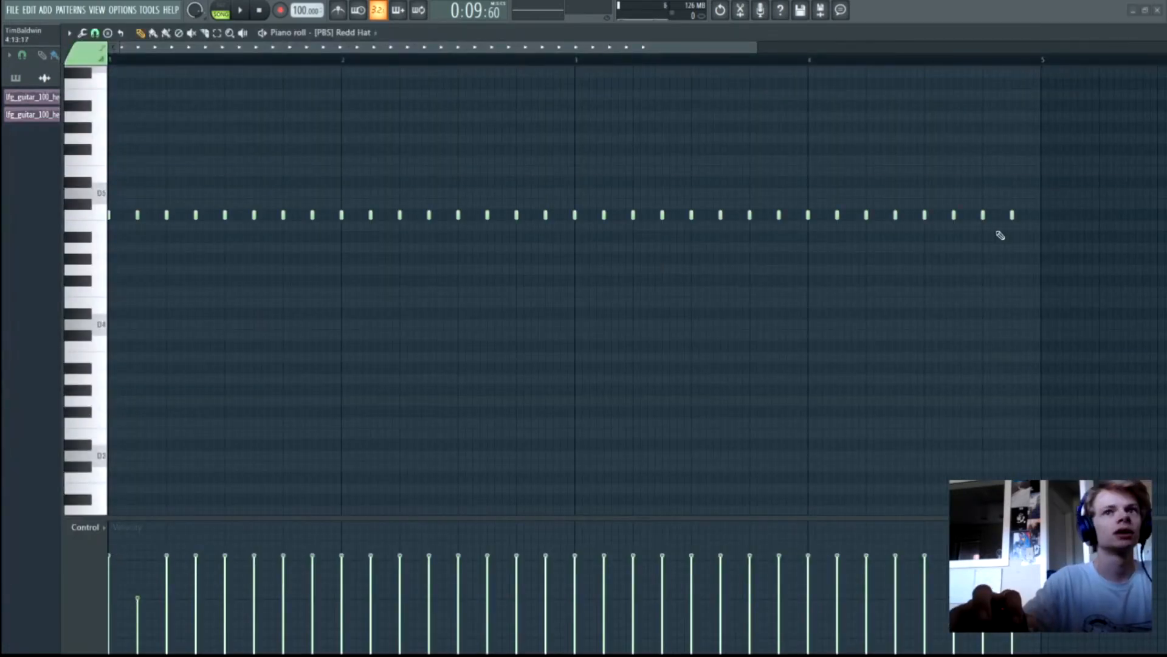
left_click_drag(1014, 230, 173, 159)
key("Delete")
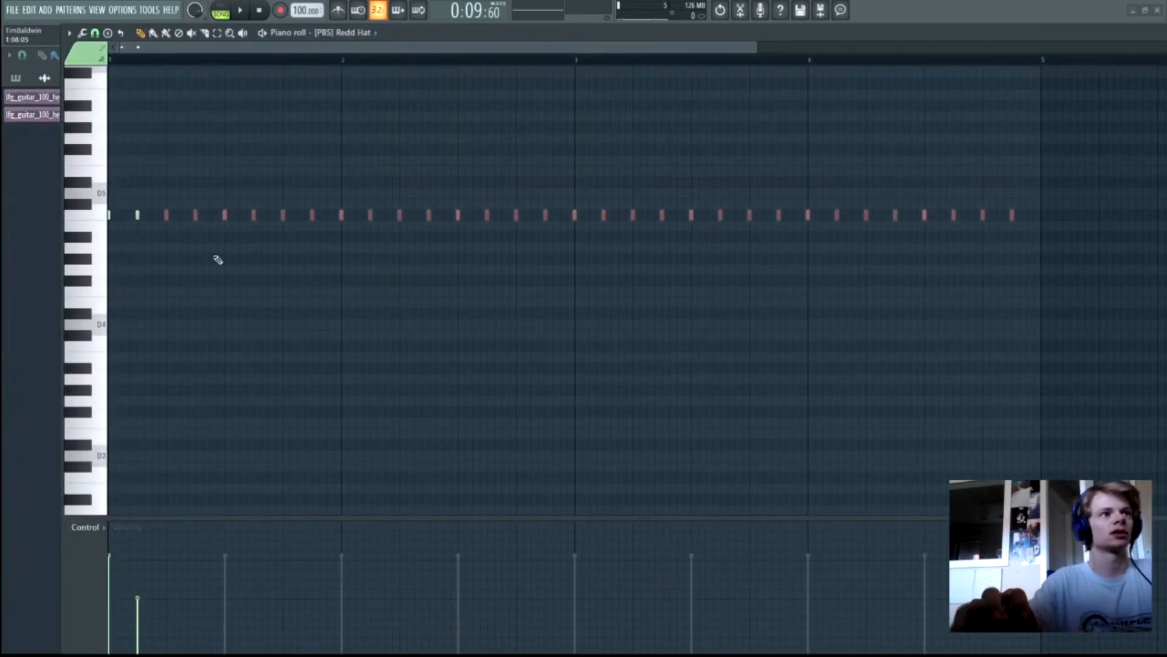
Repeat the two Redd Hat notes with alternating velocities across all four bars and play the result
left_click_drag(108, 219, 168, 224)
left_click_drag(260, 255, 223, 219)
left_click_drag(459, 271, 110, 116)
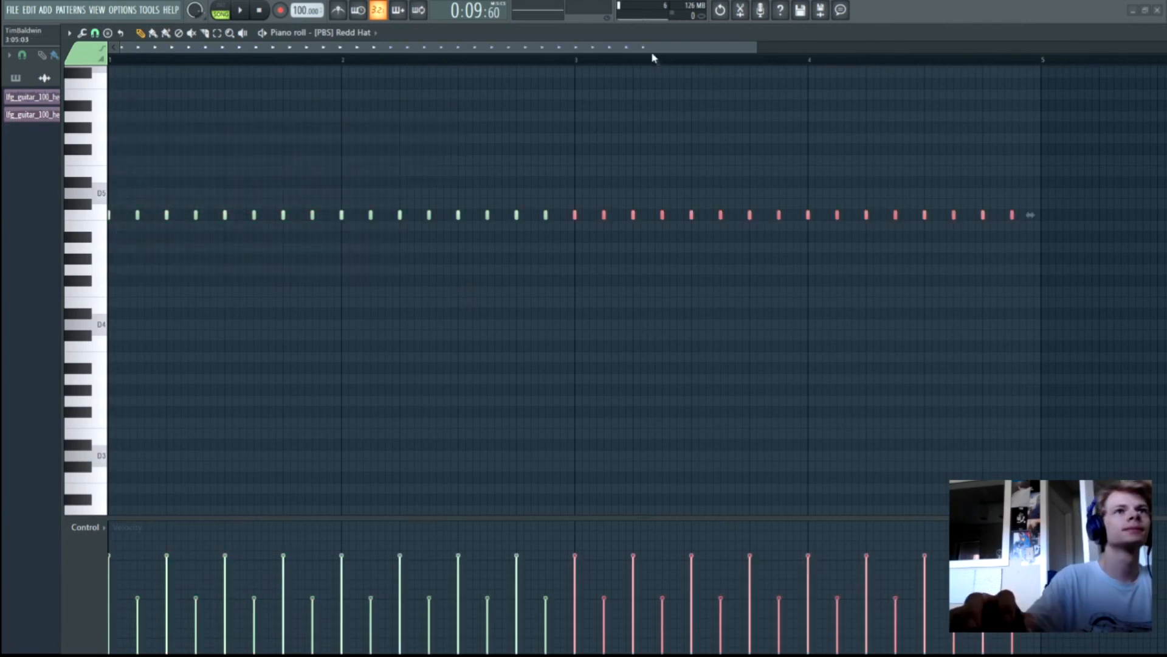
key("space")
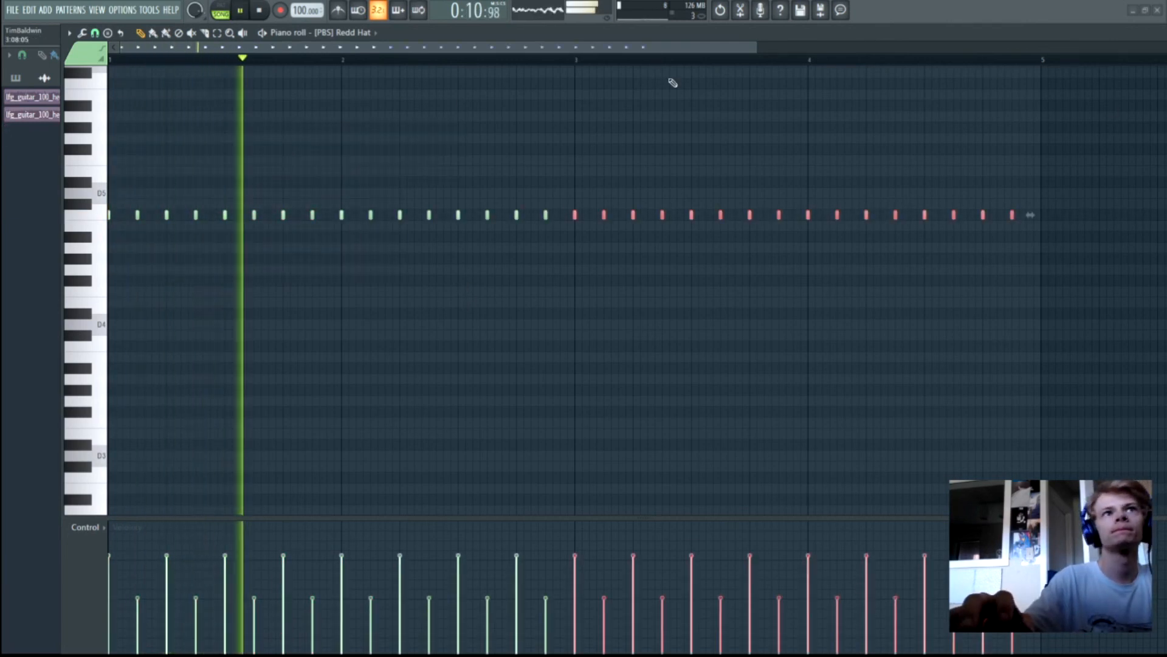
key("space")
key("Escape")
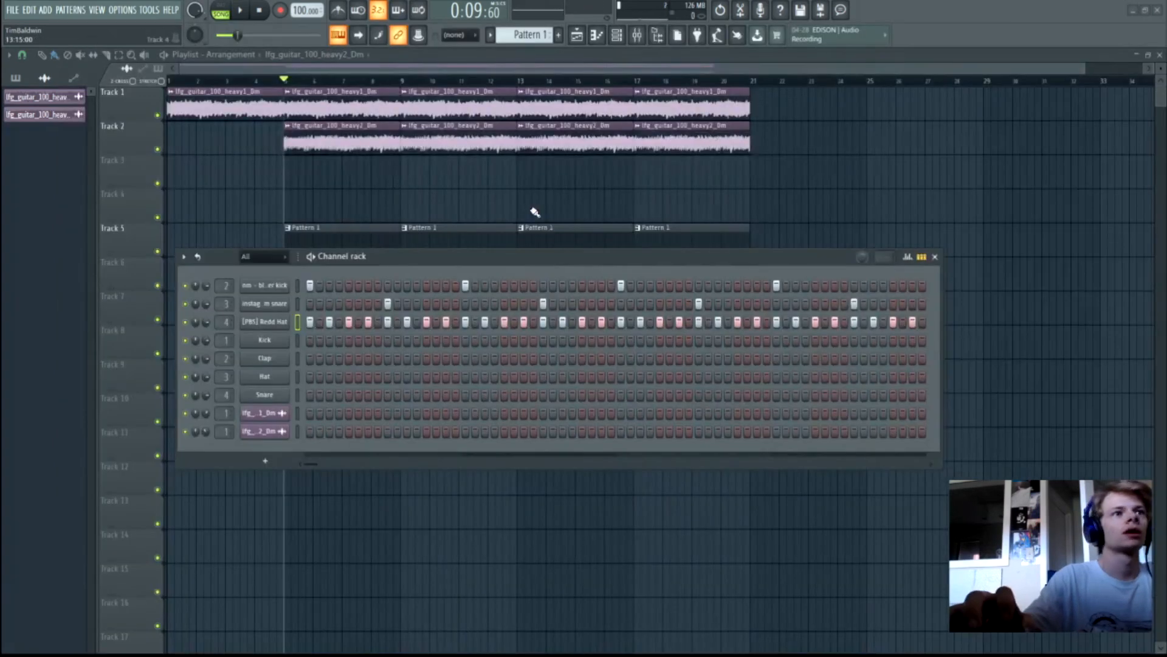
Lower the Insert 4 fader for the hi-hat and shape it with Fruity Parametric EQ 2 in slot 1
left_click_drag(462, 256, 396, 249)
left_click(637, 39)
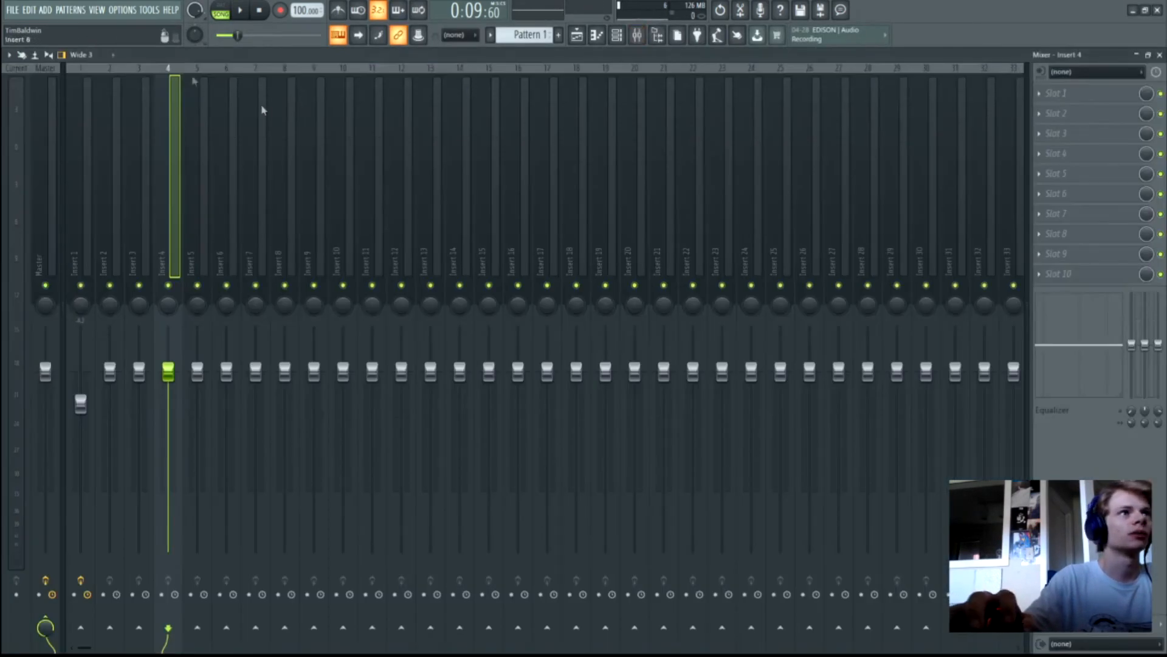
left_click_drag(168, 371, 167, 417)
left_click(1065, 113)
left_click(869, 447)
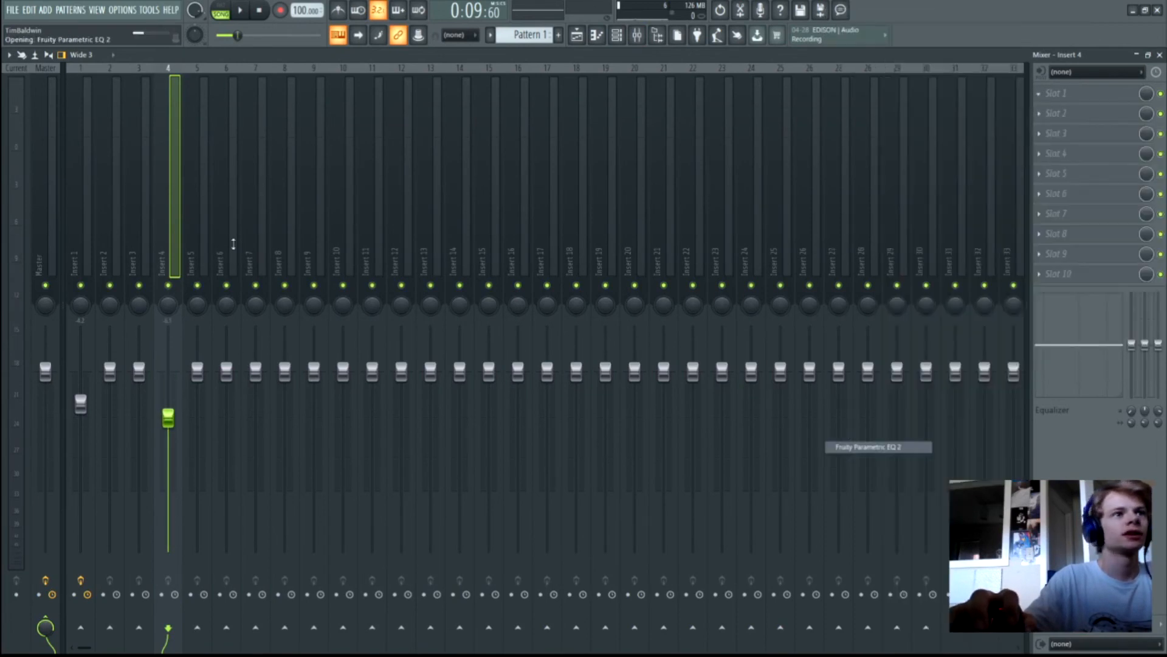
left_click_drag(298, 245, 300, 242)
left_click(461, 143)
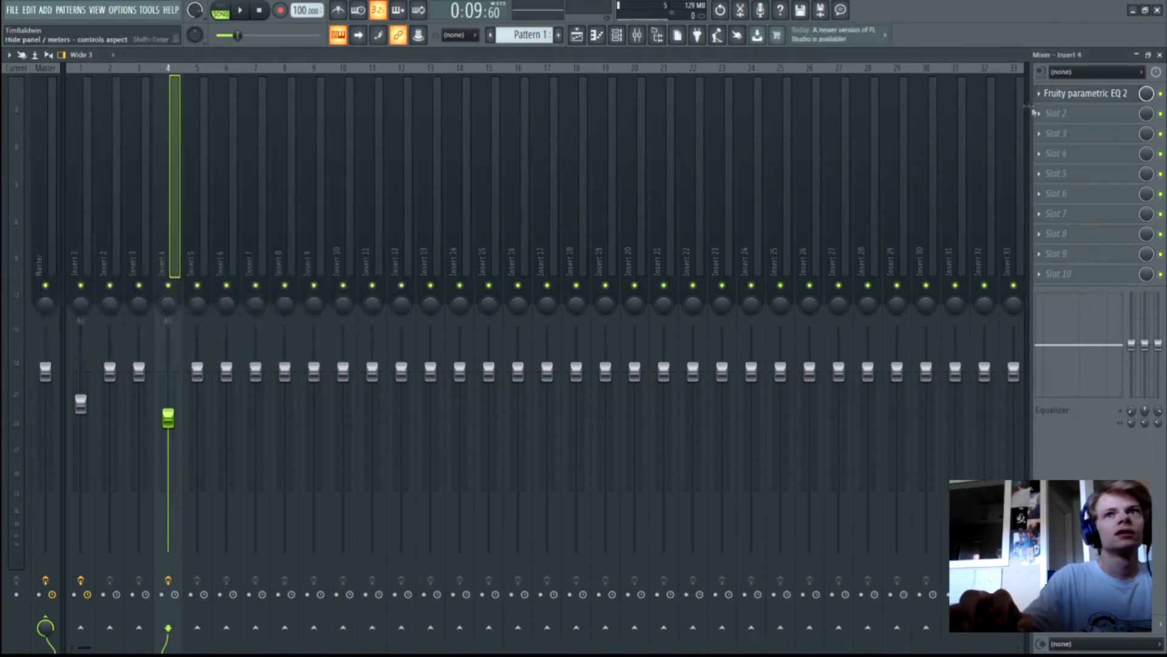
Add Fruity Reeverb 2 to slot 2 of Insert 4 at a 9% mix level
left_click(1066, 114)
left_click(858, 189)
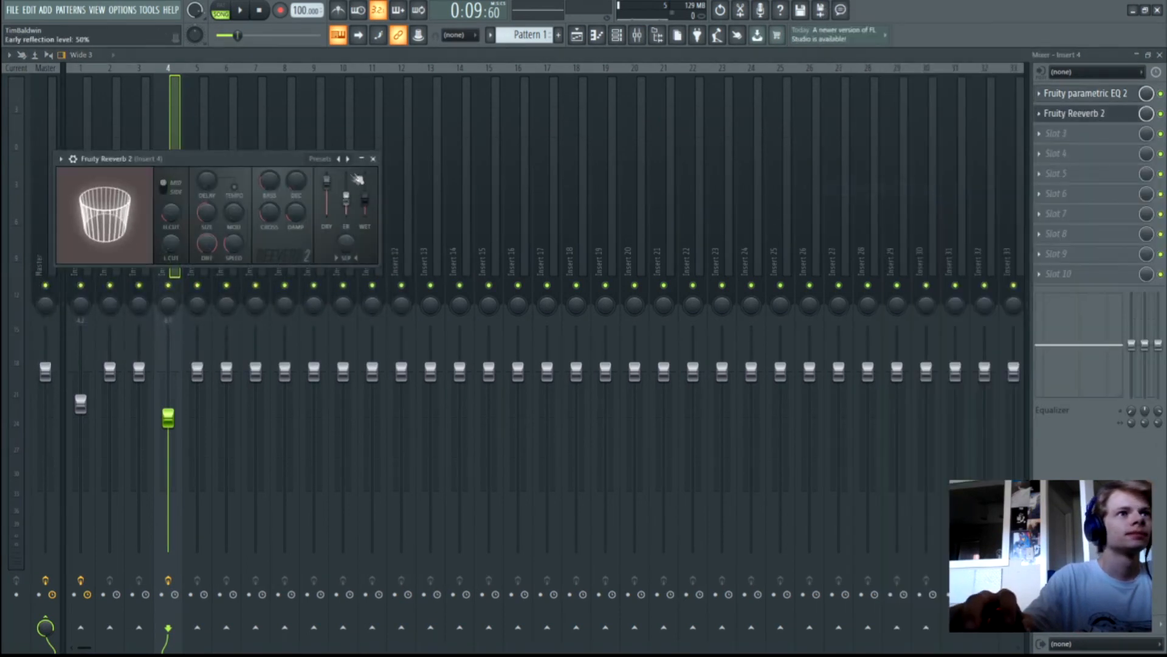
left_click(373, 159)
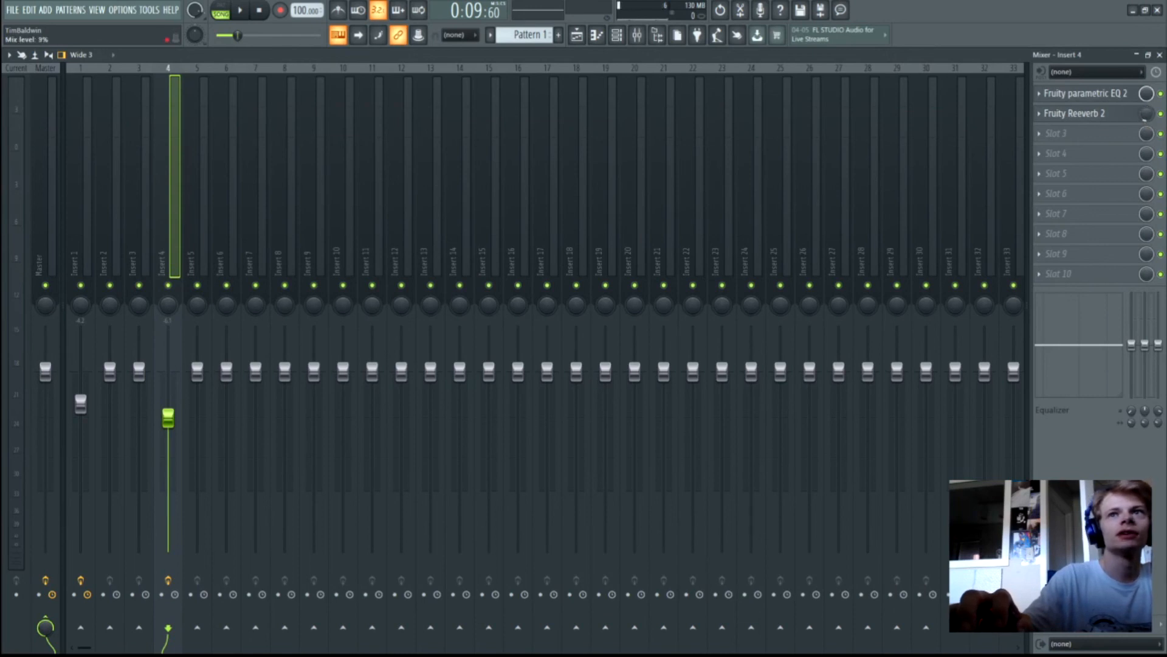
Add Fruity Flanger to slot 3 of Insert 4 and lower the hi-hat fader slightly
left_click(1073, 144)
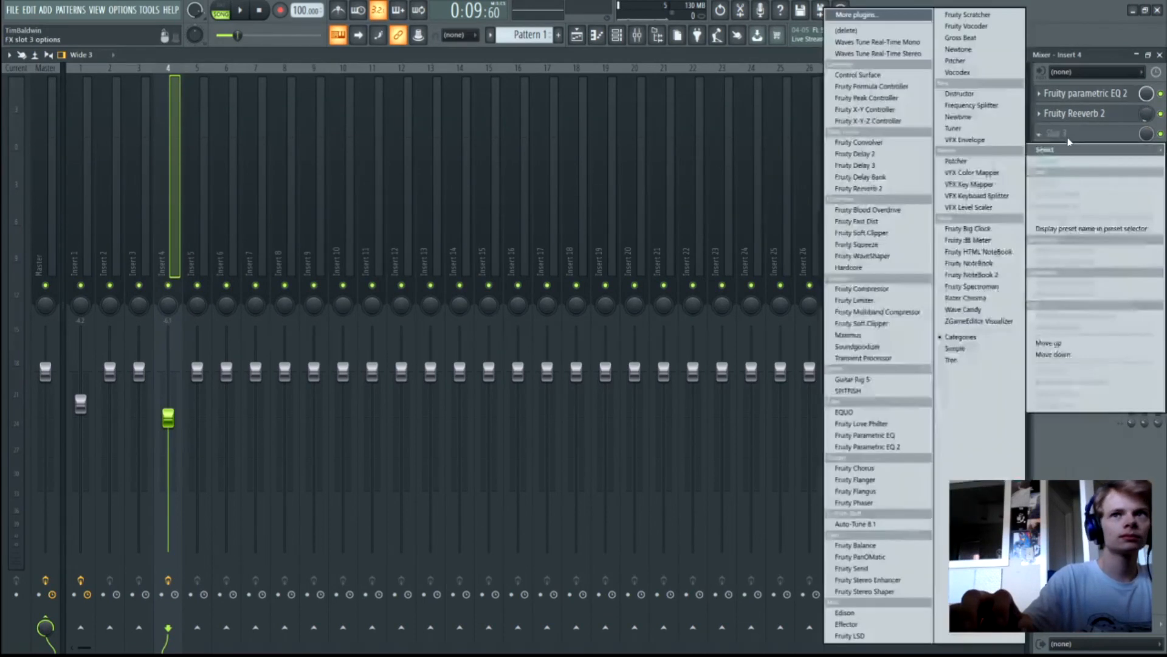
left_click(1081, 140)
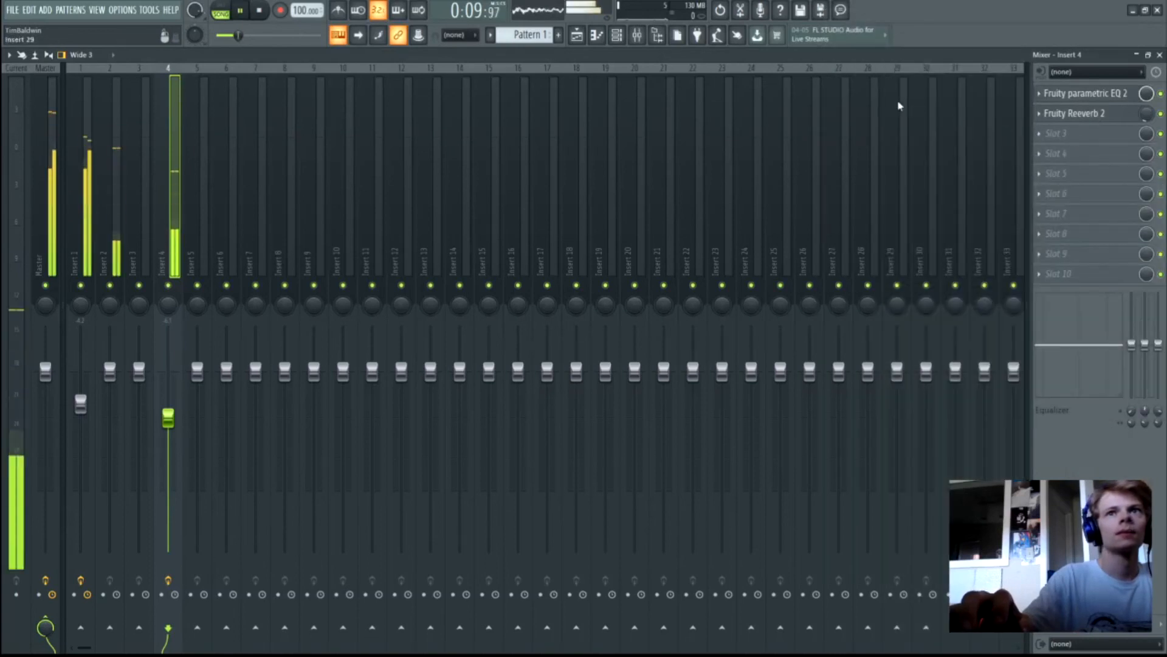
left_click(1061, 135)
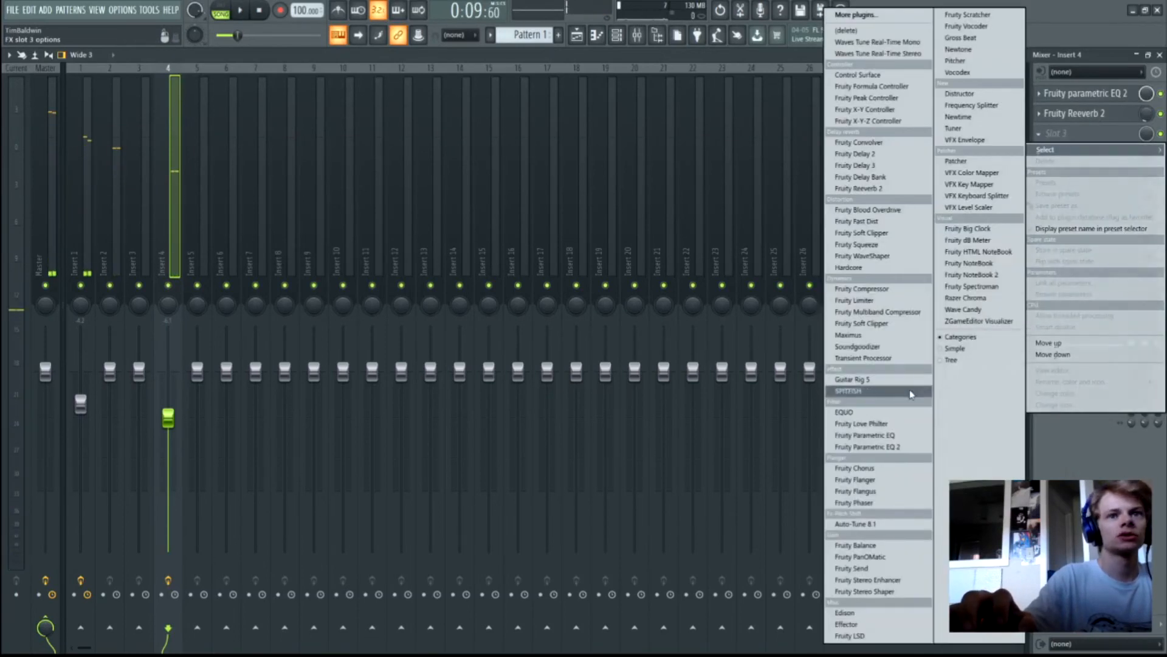
left_click(857, 479)
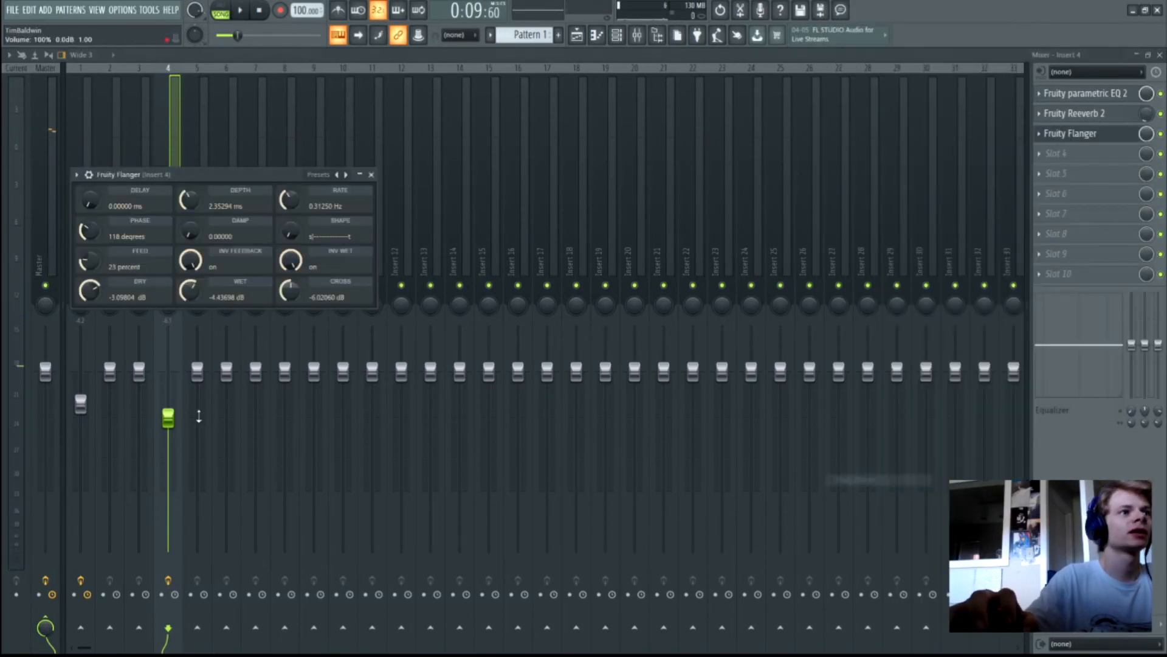
left_click(371, 175)
left_click_drag(176, 416, 176, 421)
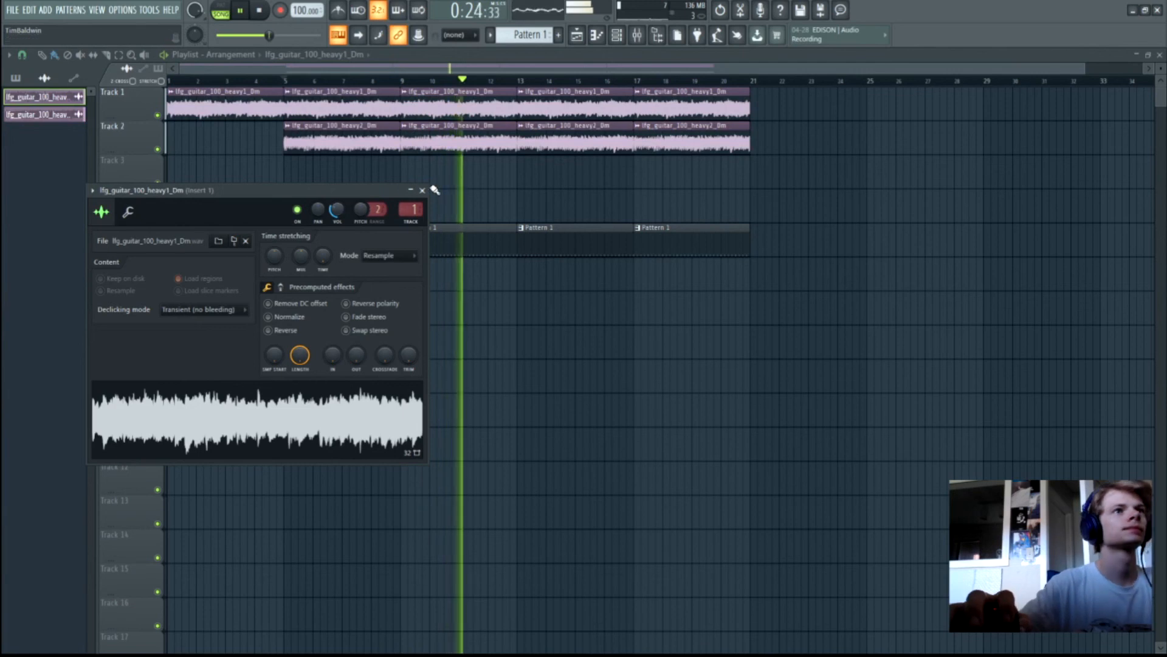
Place copies of the lfg_guitar_100_heavy1_Dm clip on Track 2 at bars 13 and 17 as a unique audio clip
left_click(422, 190)
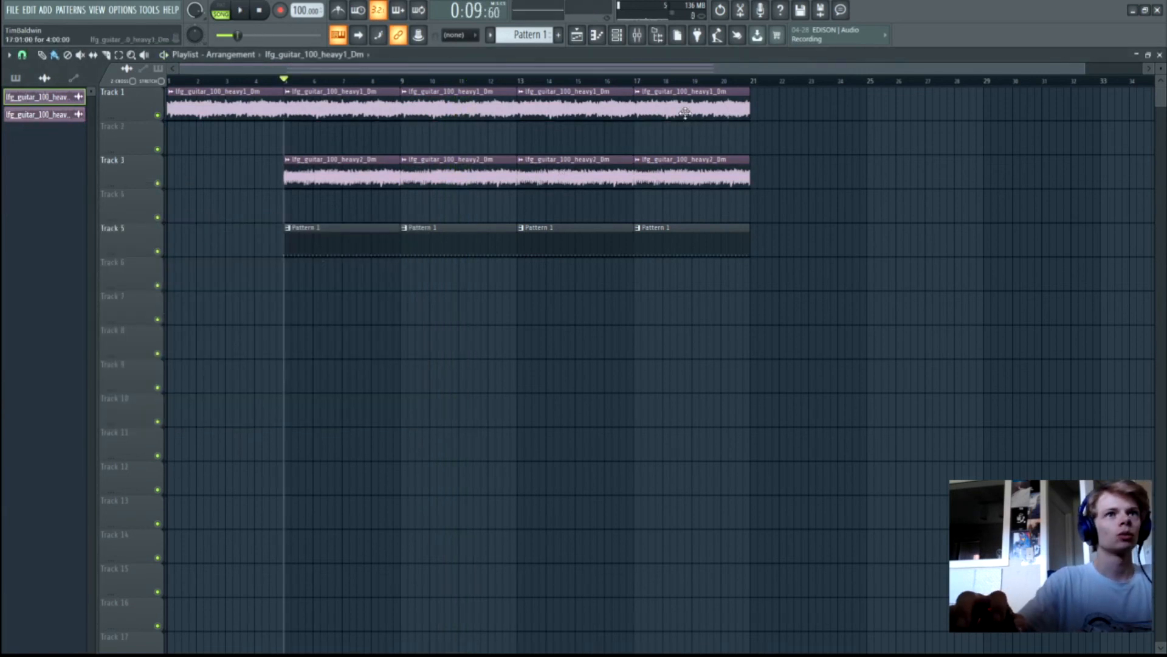
left_click_drag(681, 102, 582, 139)
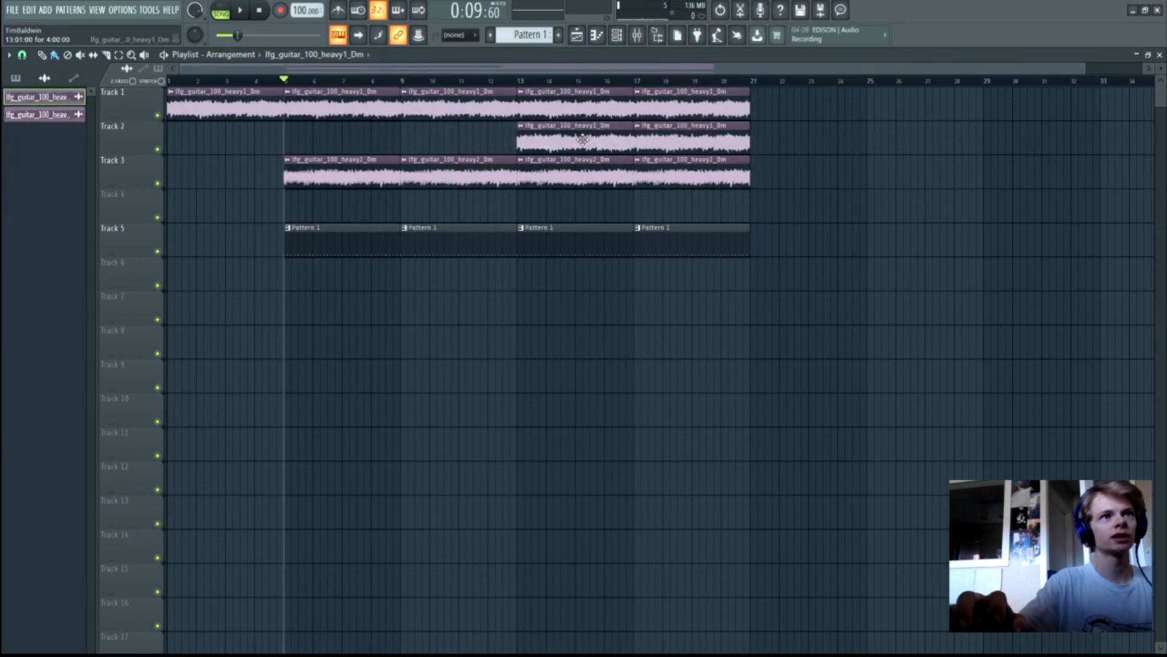
right_click(521, 129)
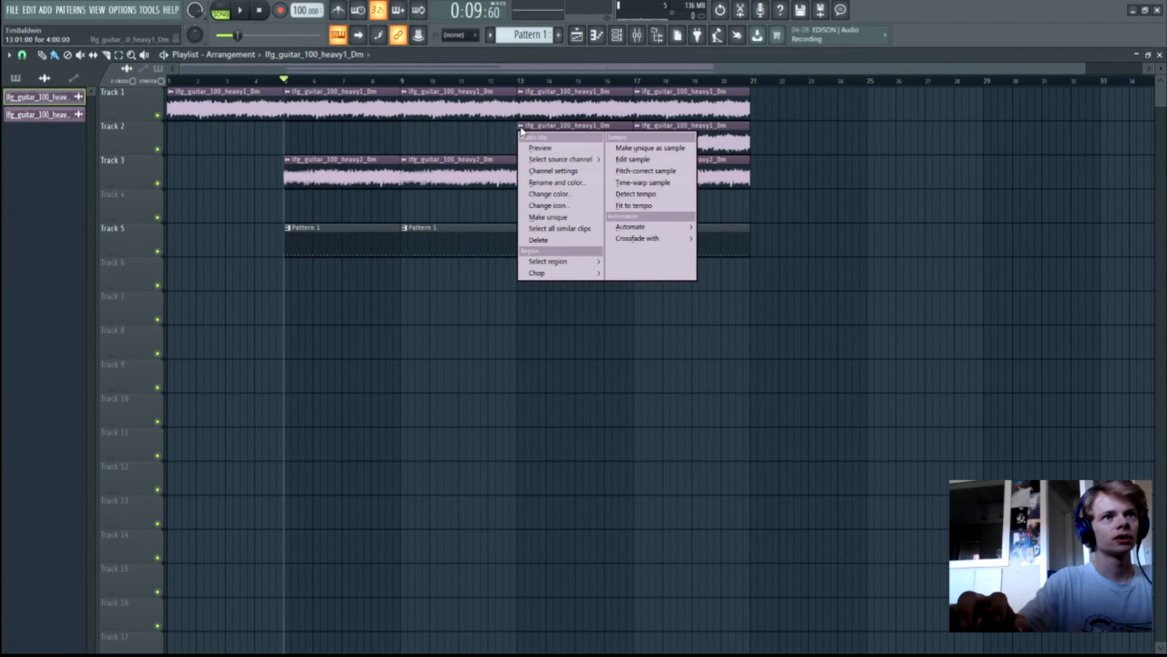
left_click(553, 217)
right_click(679, 146)
left_click_drag(573, 138, 681, 142)
Raise the pitch of the lfg_guitar_100_heavy1_Dm #2 clip and lower its channel volume
double_click(584, 144)
left_click_drag(227, 209, 242, 94)
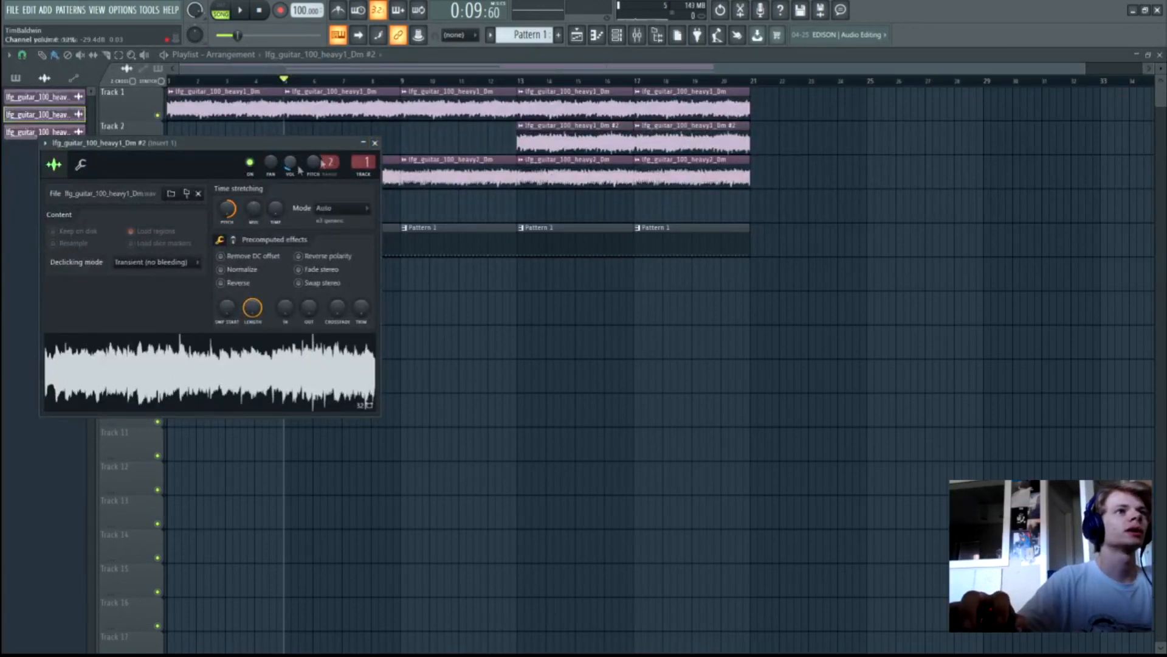
left_click(375, 143)
Play the arrangement from around bar 12 and check the channel settings of the pitched guitar clip
scroll(471, 81, "right", 1)
left_click_drag(444, 80, 459, 82)
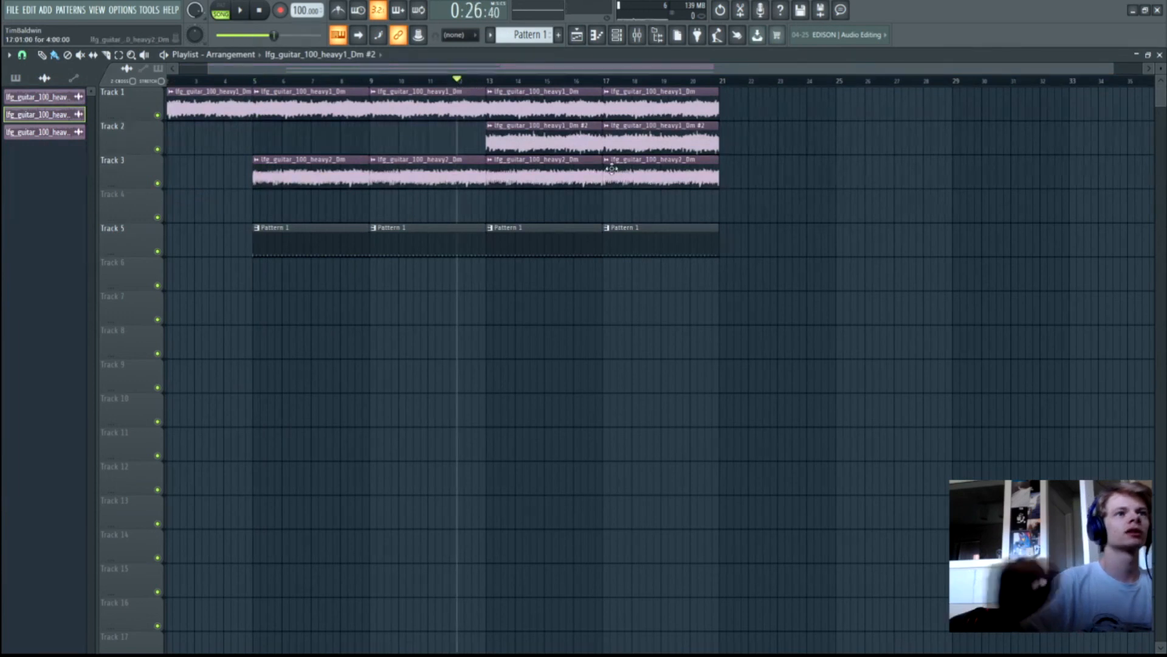
key("space")
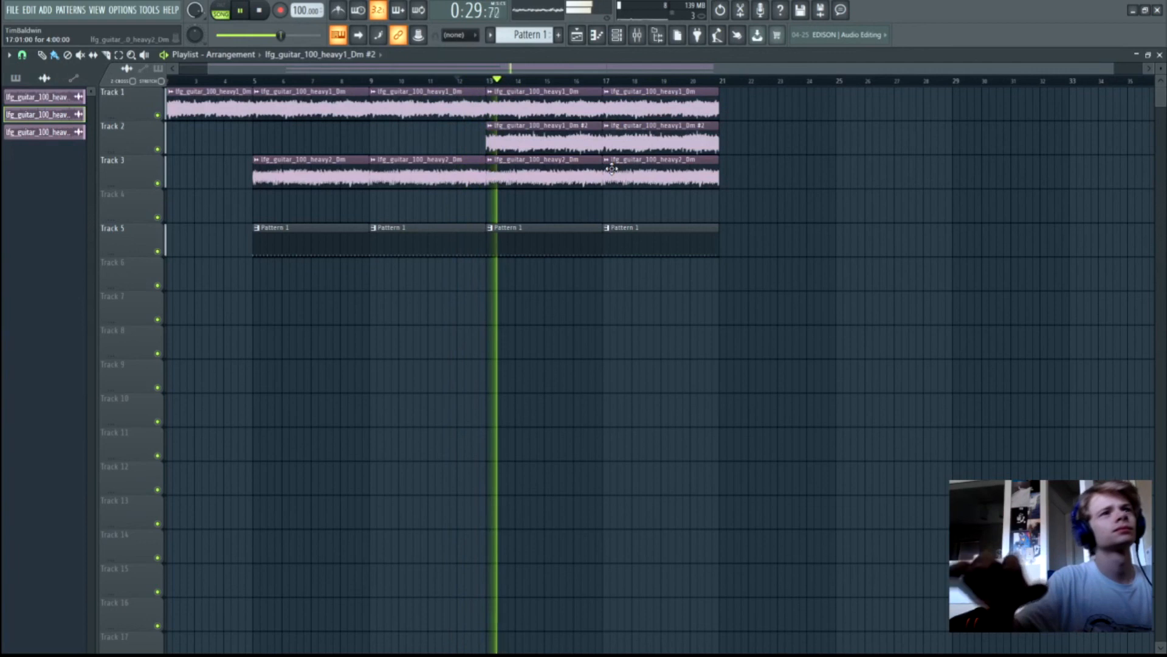
double_click(524, 144)
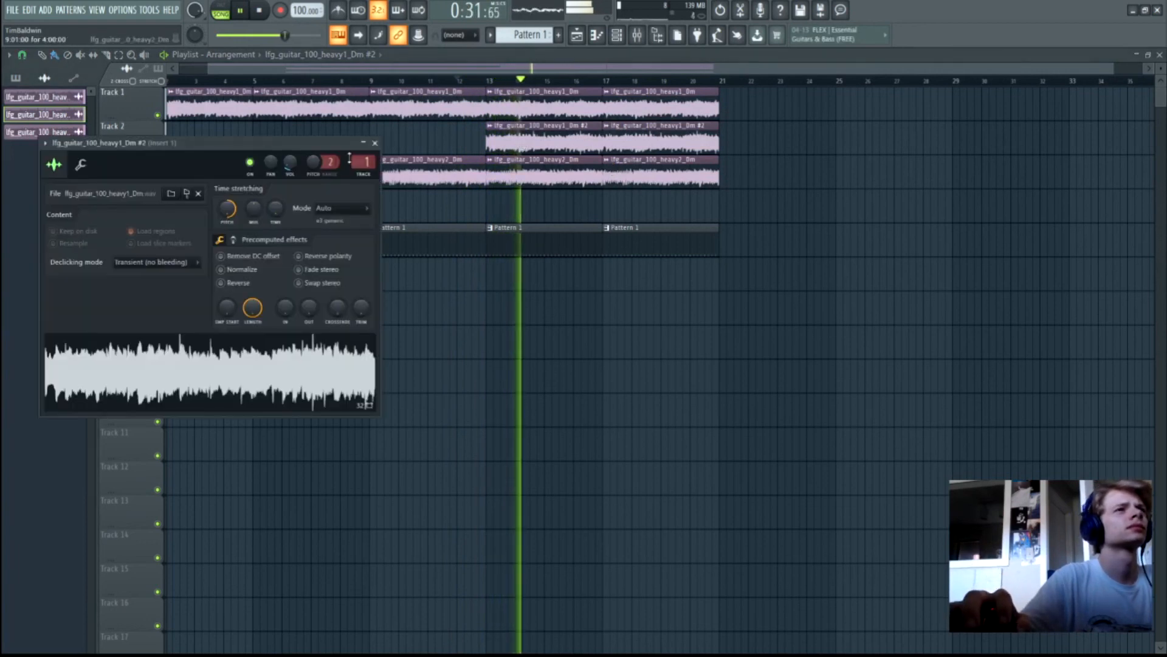
left_click(375, 143)
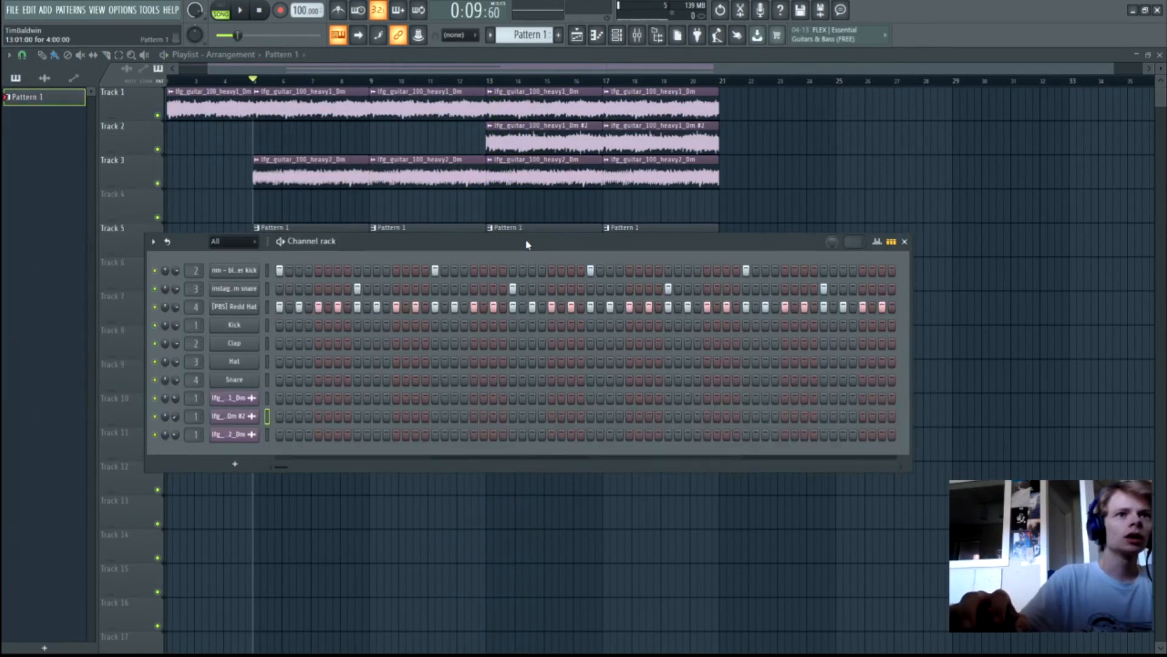
Add kick hits at steps 7, 15, 19 and 23 of Pattern 1 while the beat plays
left_click_drag(560, 249, 585, 248)
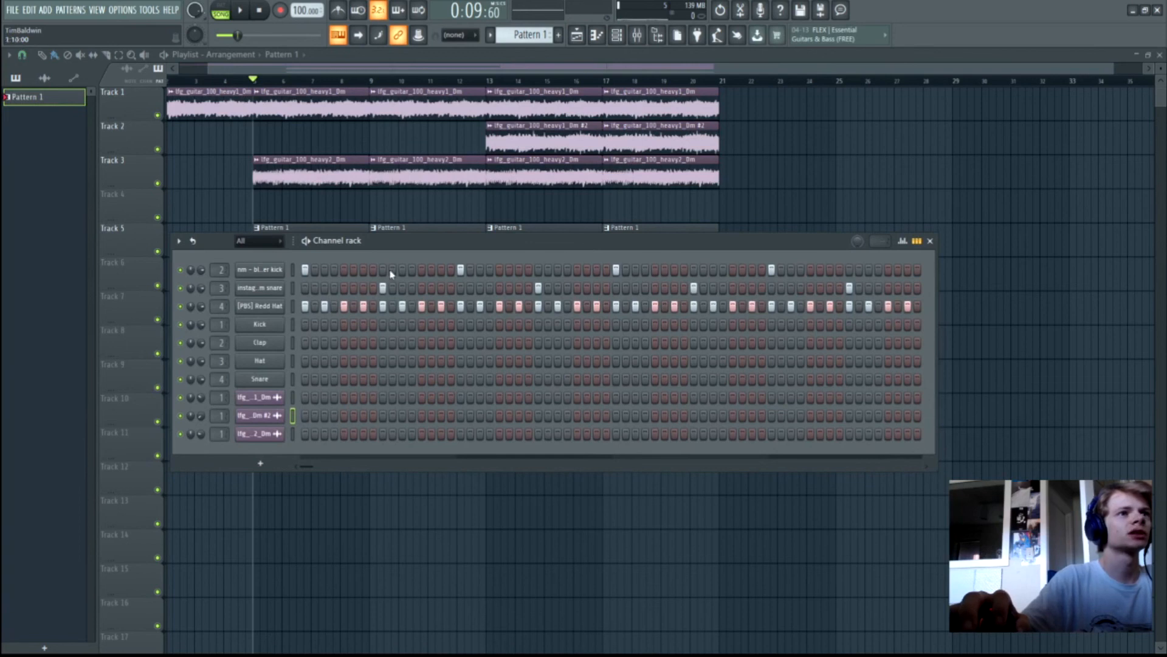
left_click_drag(390, 271, 409, 288)
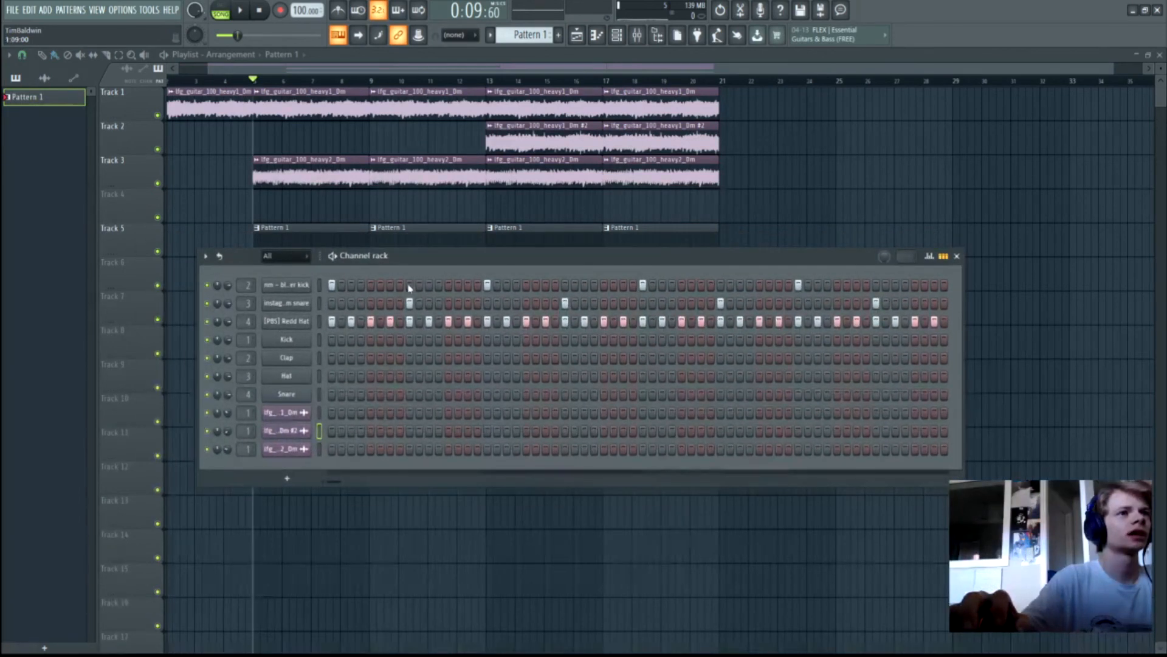
key("space")
left_click(467, 285)
left_click(506, 286)
left_click(545, 285)
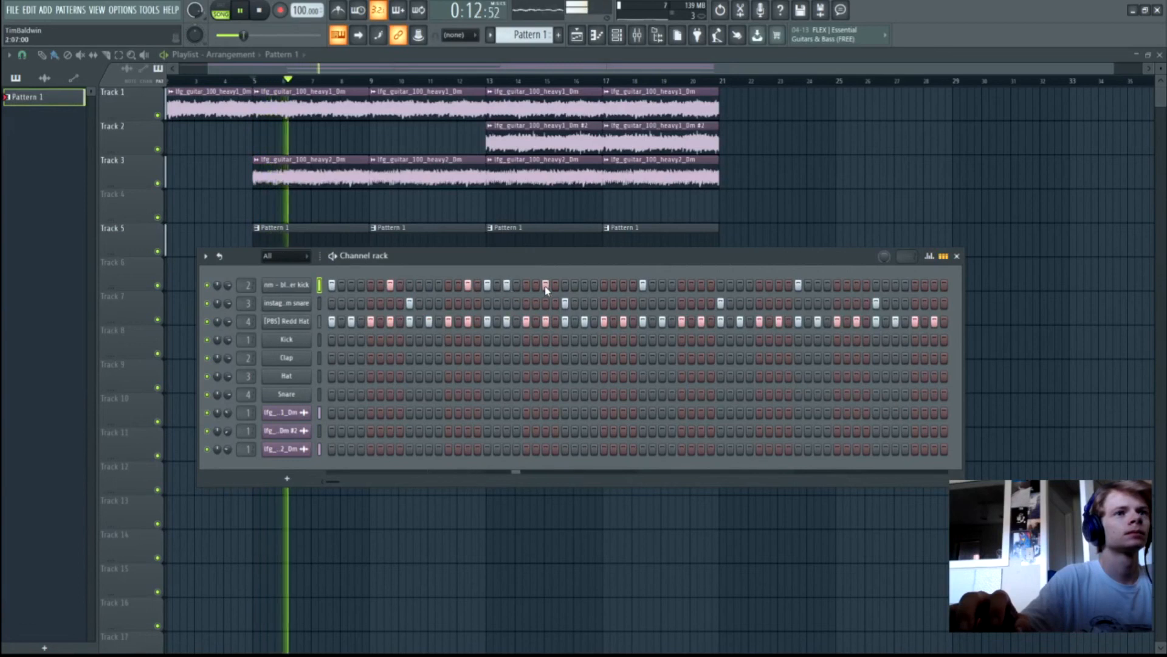
Add kick hits at steps 39, 47, 55, 59 and 61 of Pattern 1 and play the full kick pattern
left_click(701, 285)
left_click(662, 285)
left_click(662, 285)
key("space")
key("space")
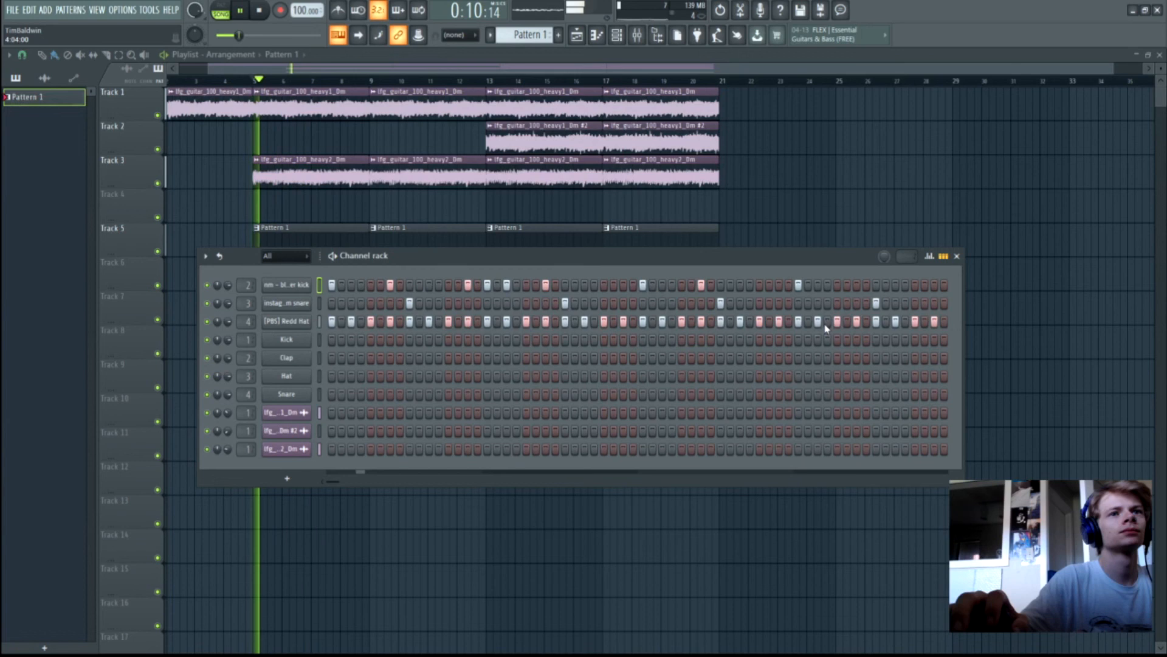
left_click(779, 286)
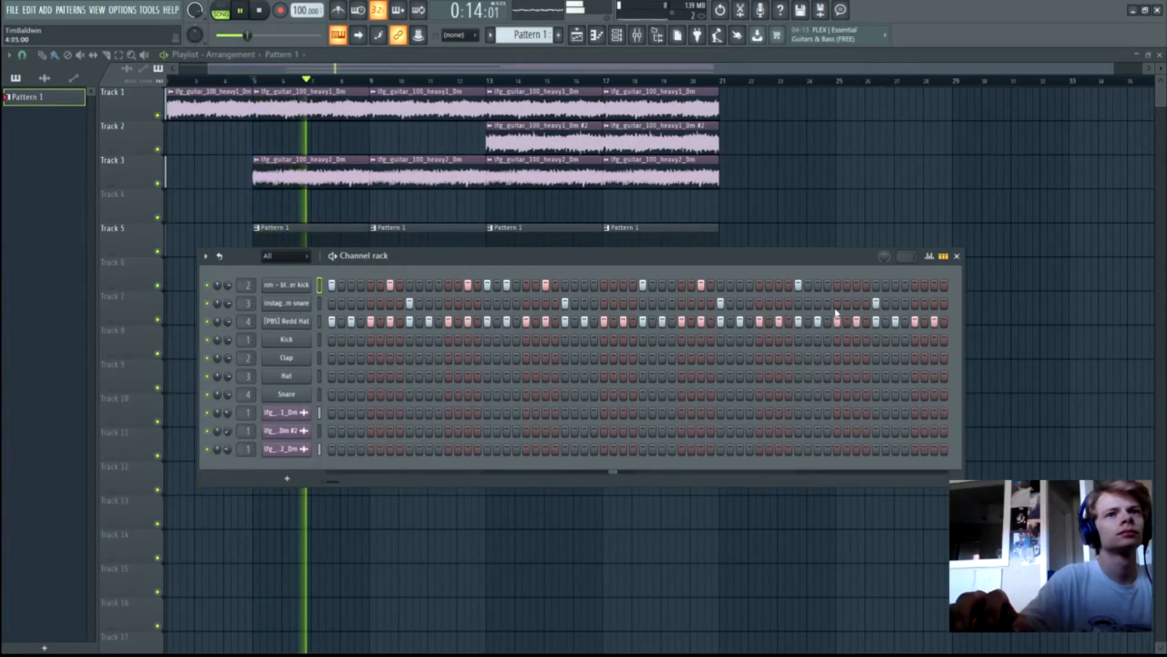
left_click(856, 285)
left_click(896, 285)
left_click(915, 286)
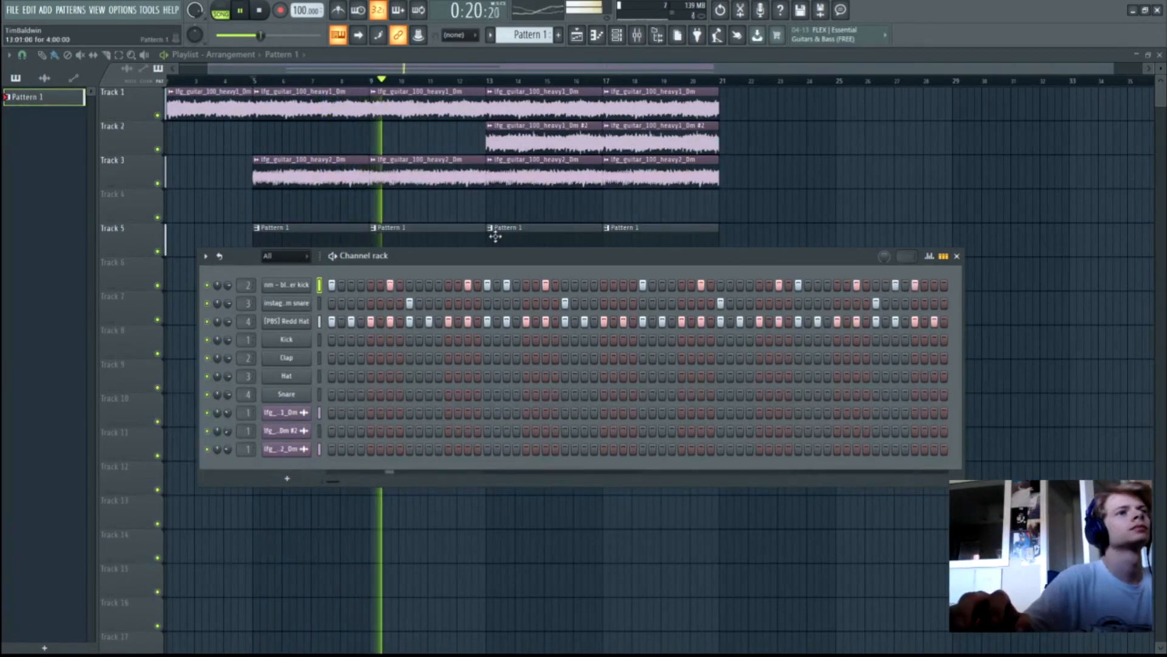
left_click_drag(563, 262, 570, 255)
key("space")
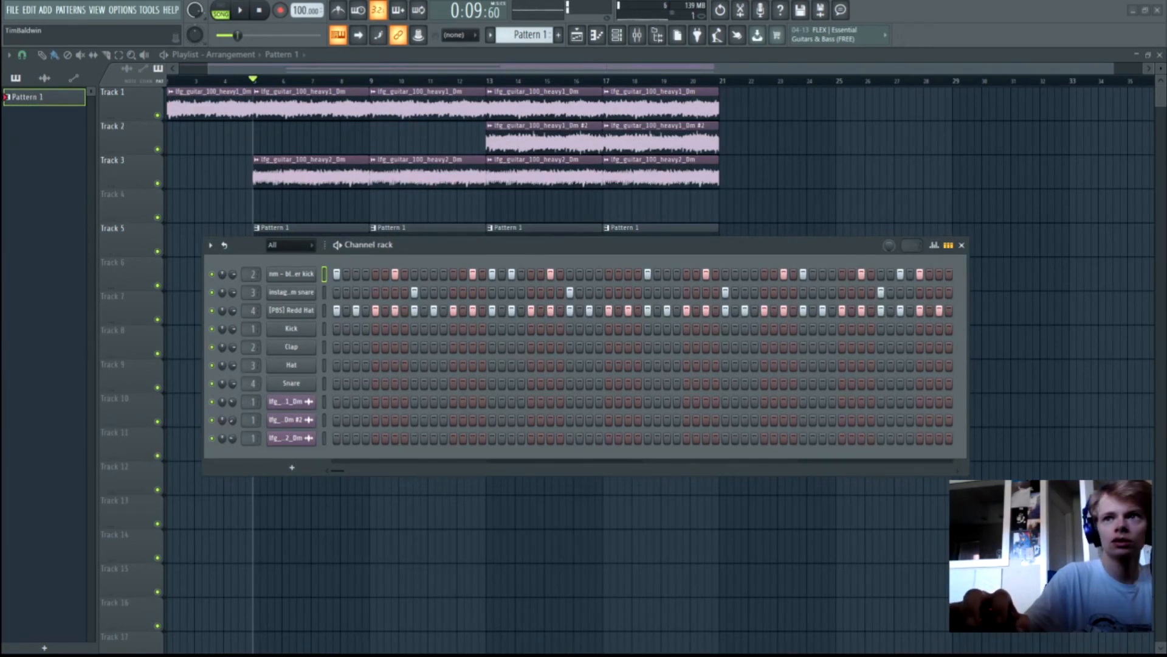
Layer gec 2 u snare 3 on the existing snare steps through Insert 5 and add the Names, WRLD and 007 samples below Redd Hat
key("Down")
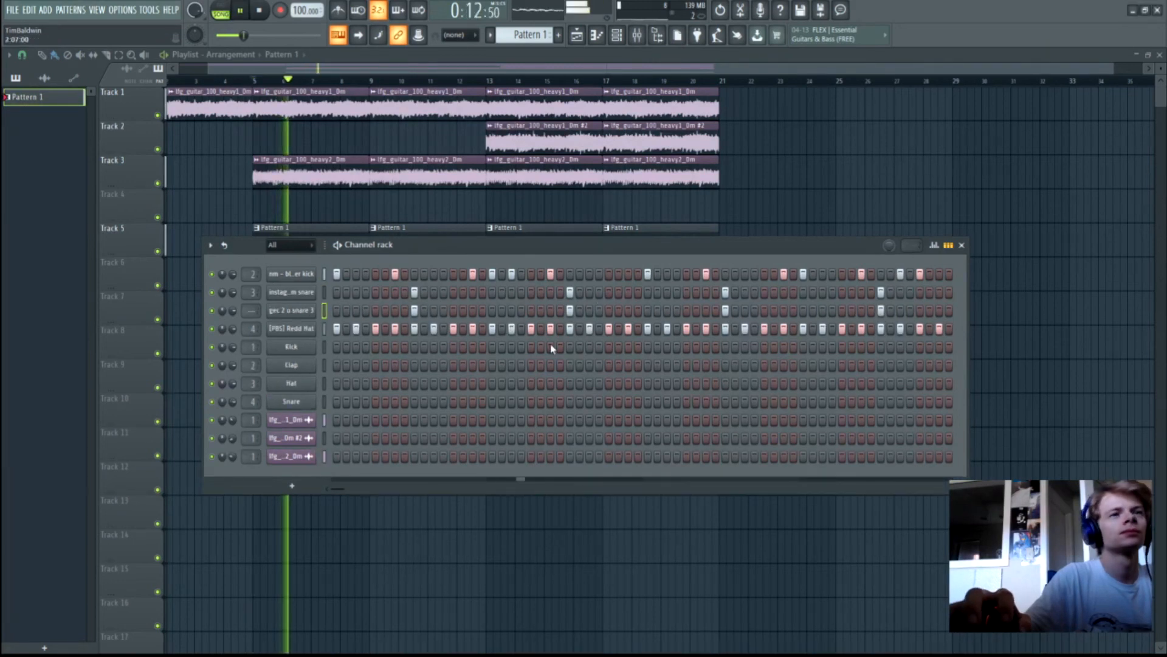
left_click_drag(246, 310, 247, 293)
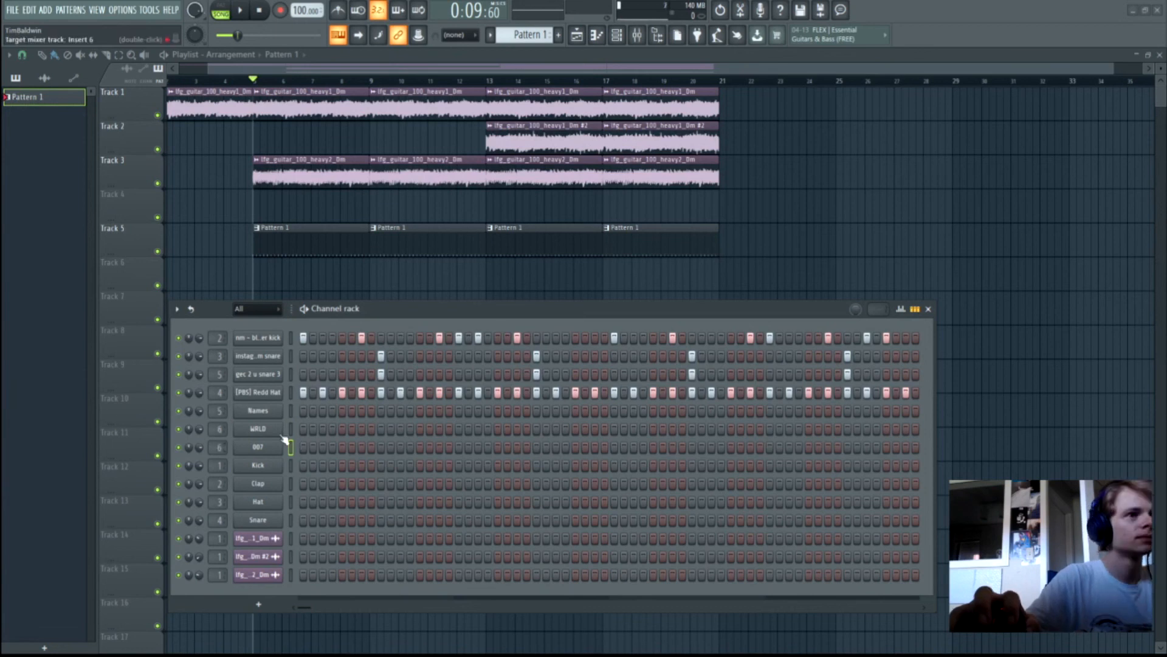
key("space")
key("space")
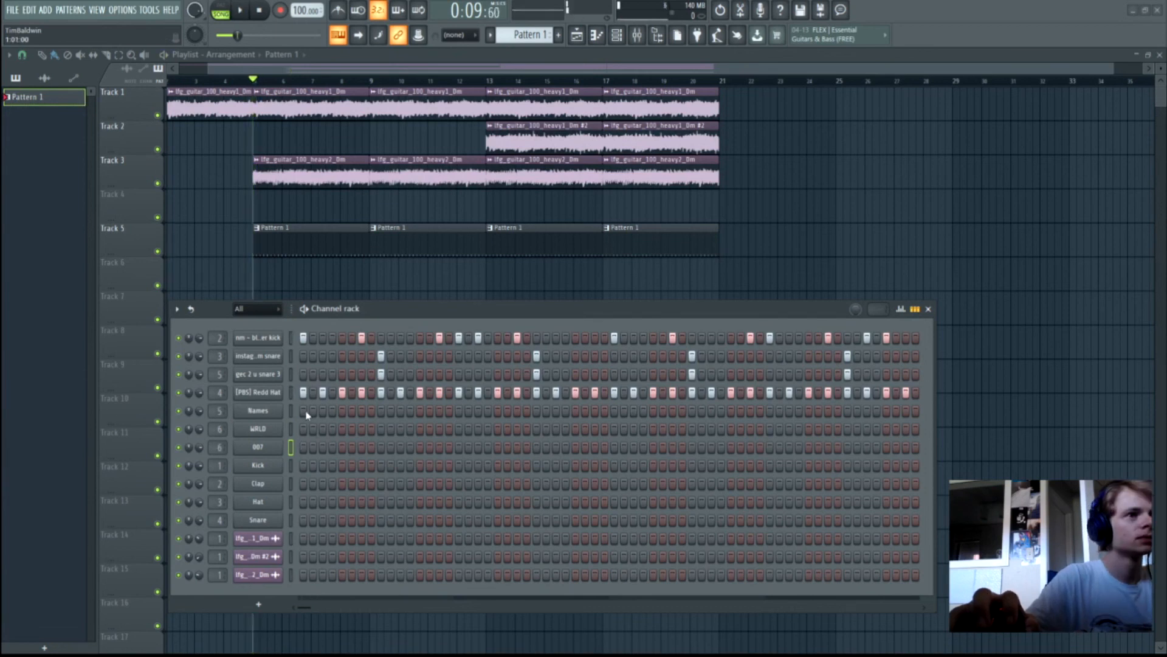
Add Names hits at steps 11, 27, 43 and 57, WRLD every eight steps from 5, 007 at 1 and 33, and route 007 to Insert 7
key("space")
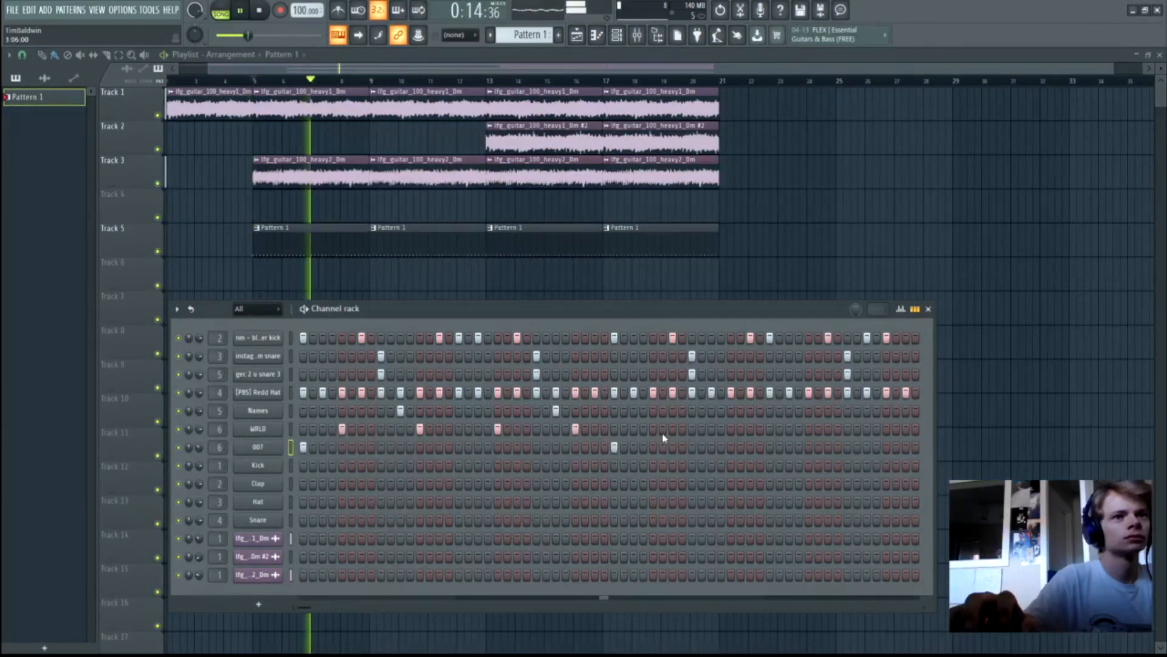
key("space")
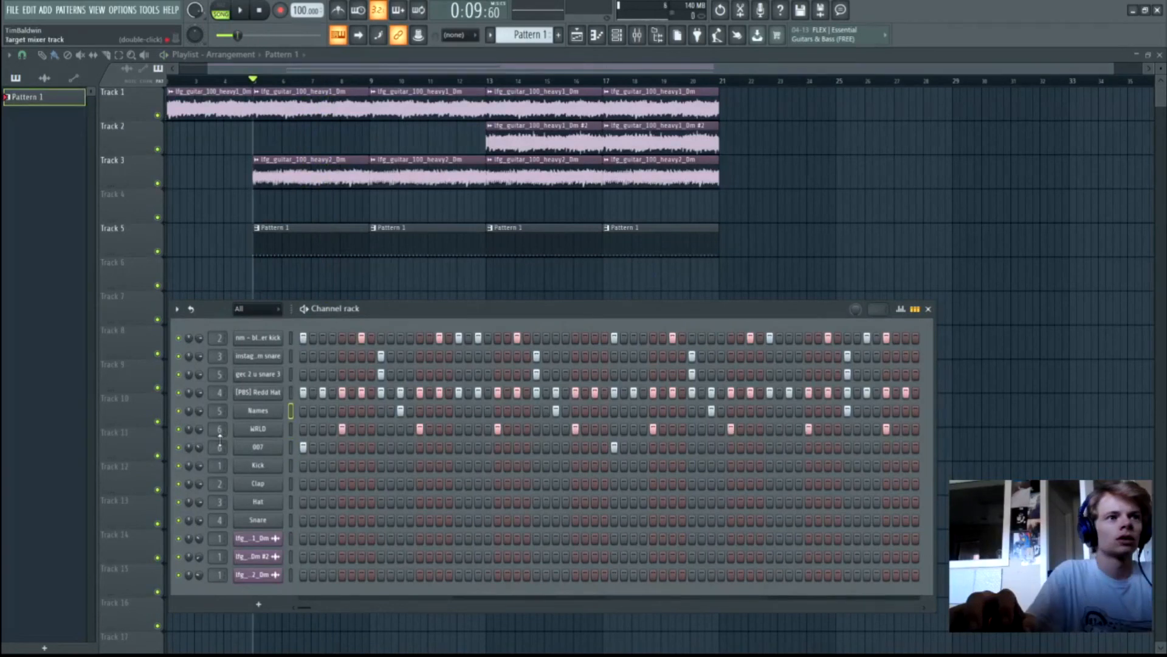
left_click_drag(220, 446, 219, 441)
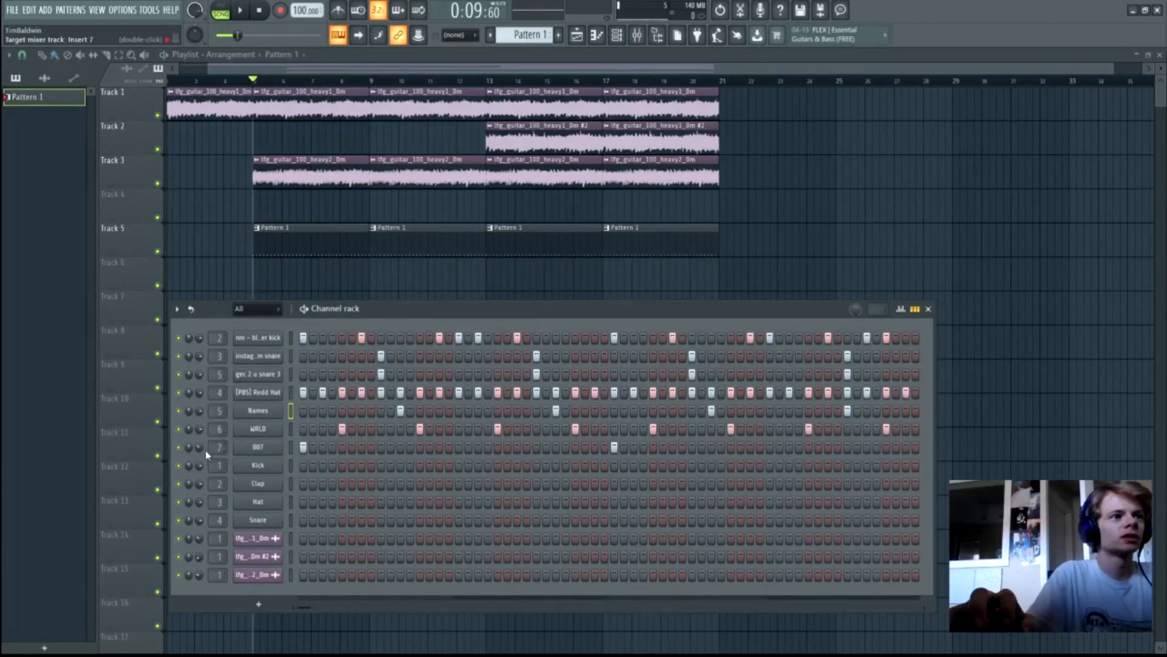
key("space")
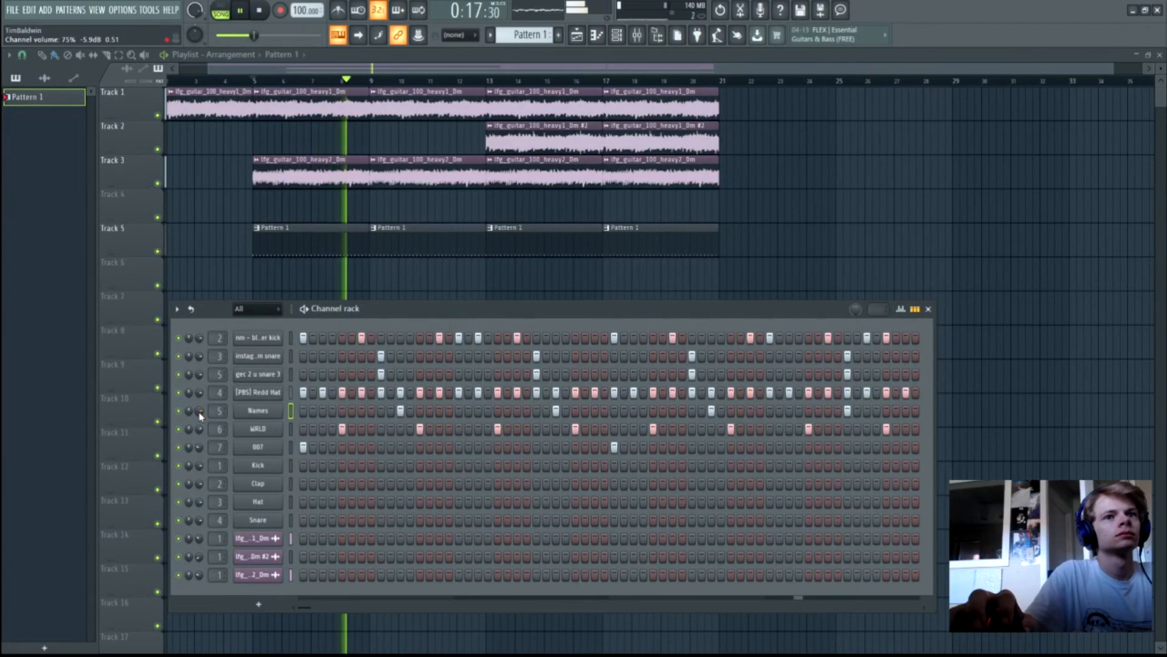
key("space")
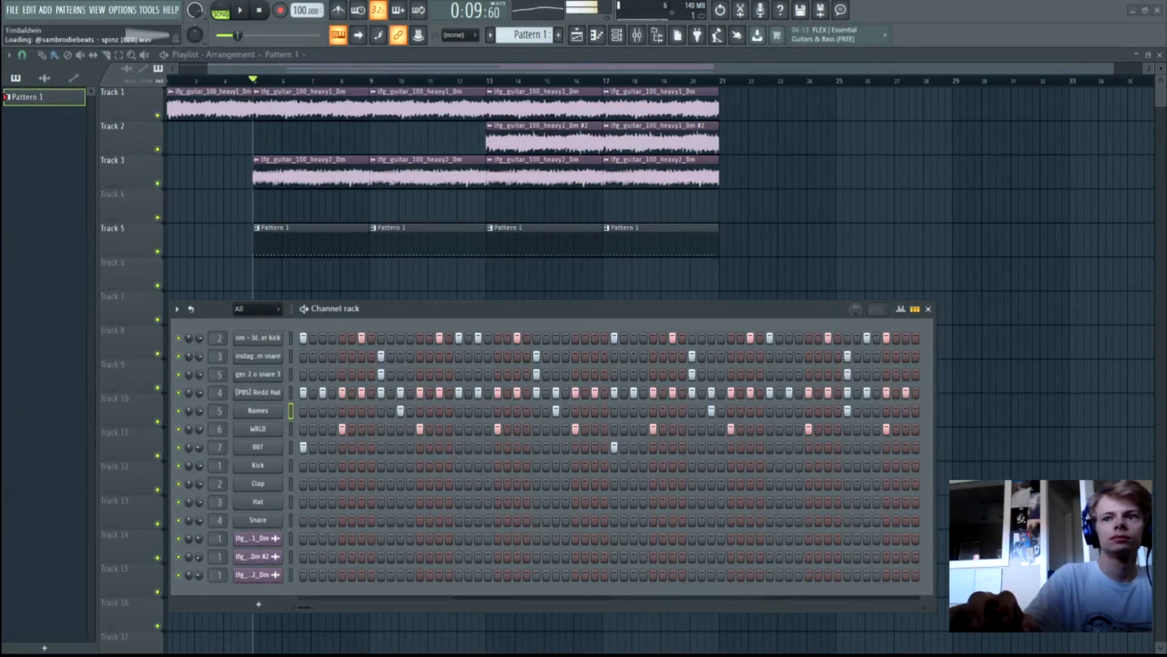
Add the 3 The TUNED Spinz 808 C (BASS) sample below 007 on Insert 8 and copy the kick's step pattern onto it
left_click_drag(2, 426, 258, 455)
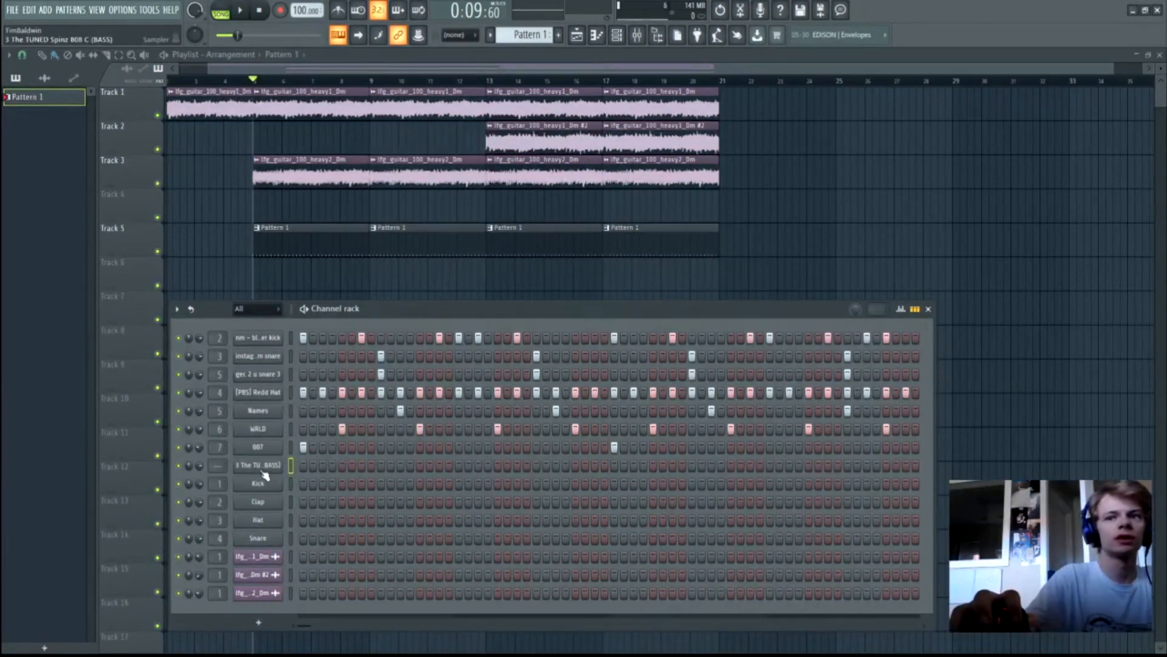
right_click(262, 339)
left_click(431, 351)
right_click(258, 467)
left_click(417, 489)
key("space")
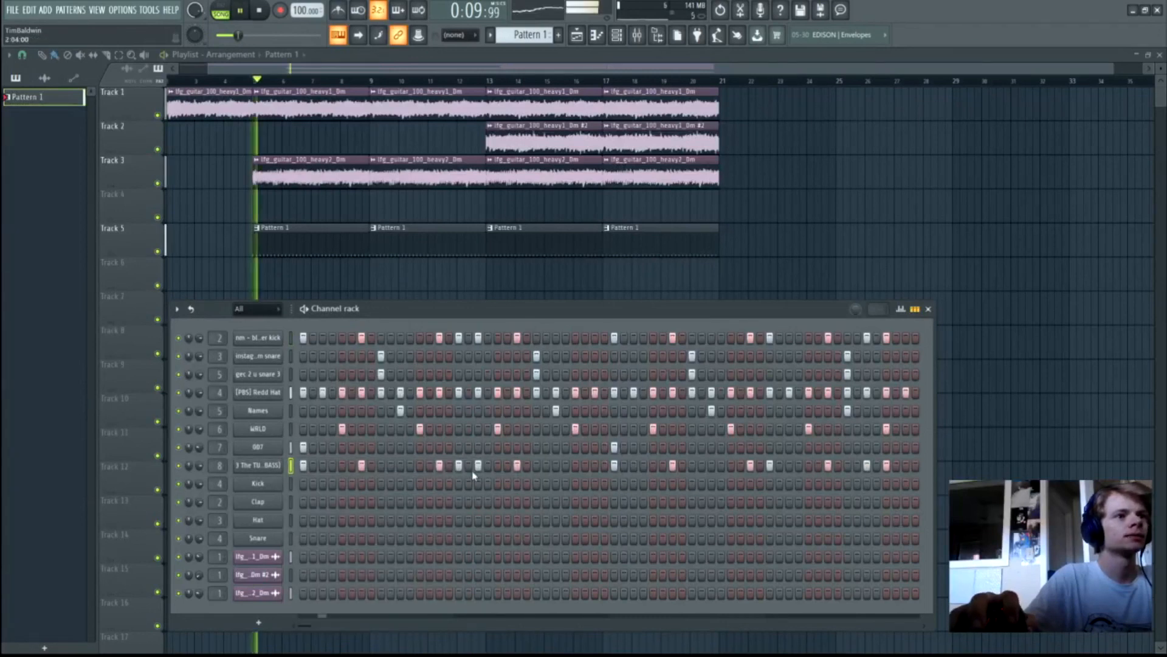
key("space")
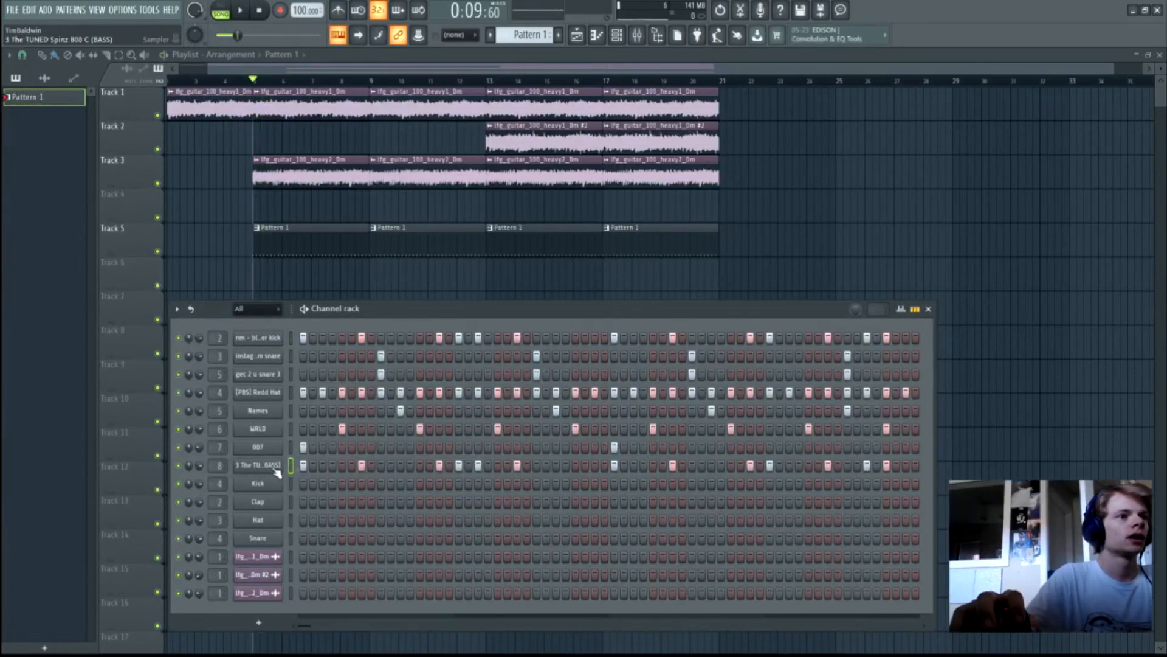
Rework the 808's notes in the piano roll into a melody of short and held notes on D5, F5 and B4 while listening
right_click(291, 467)
left_click(326, 472)
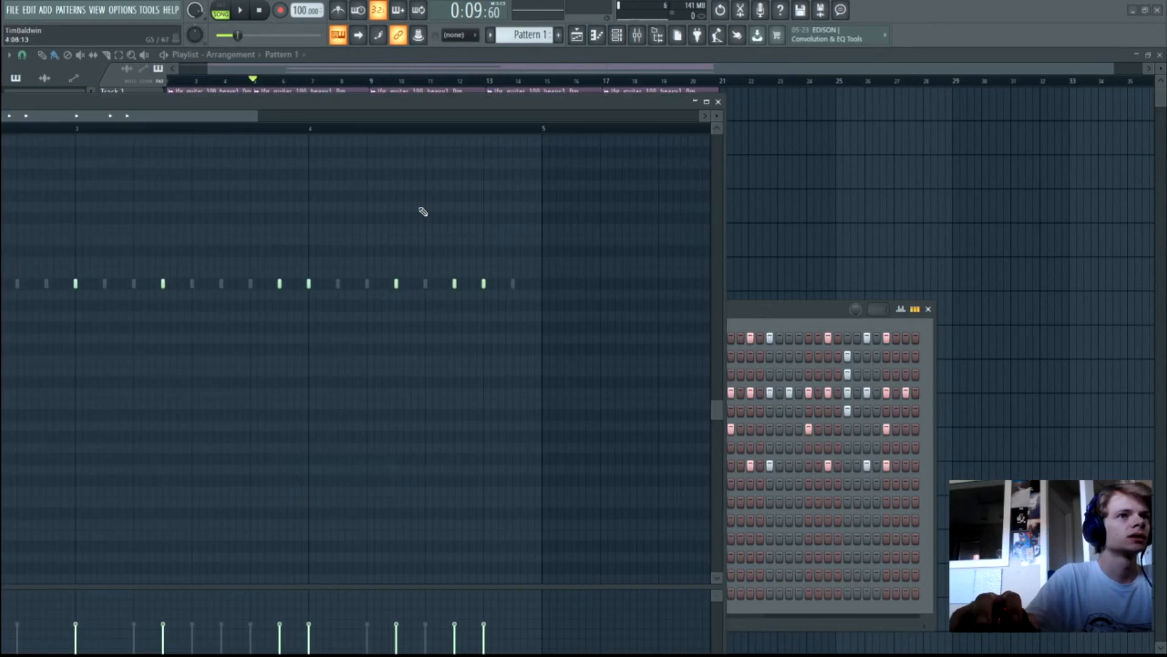
key("space")
key("space")
left_click(192, 272)
key("space")
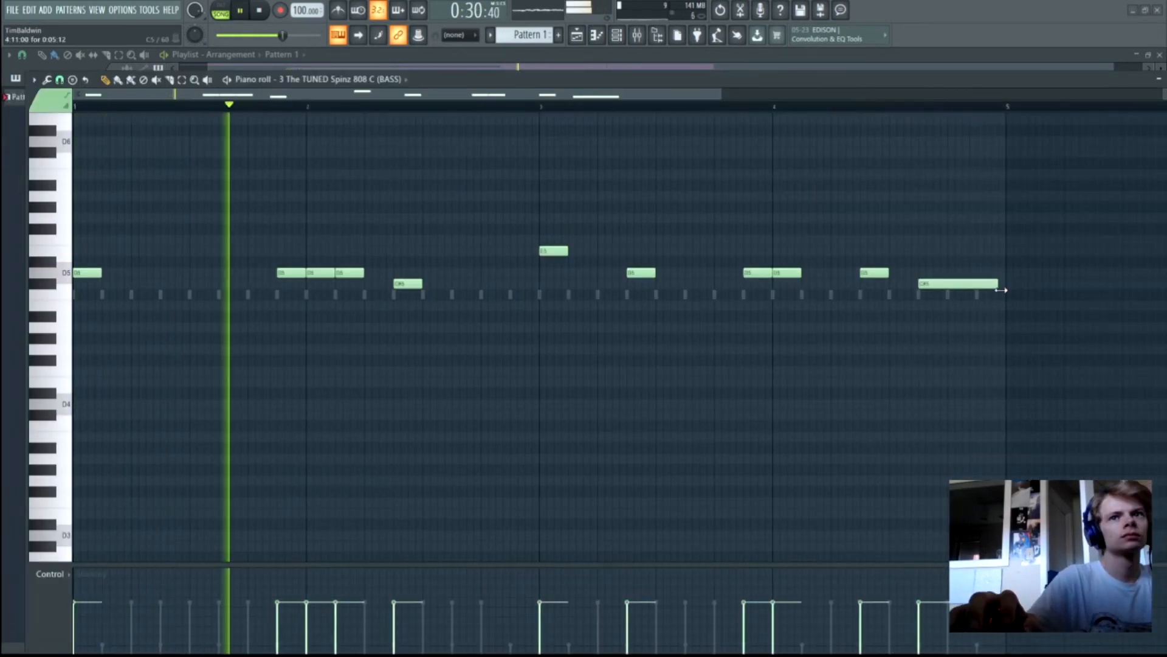
right_click(313, 273)
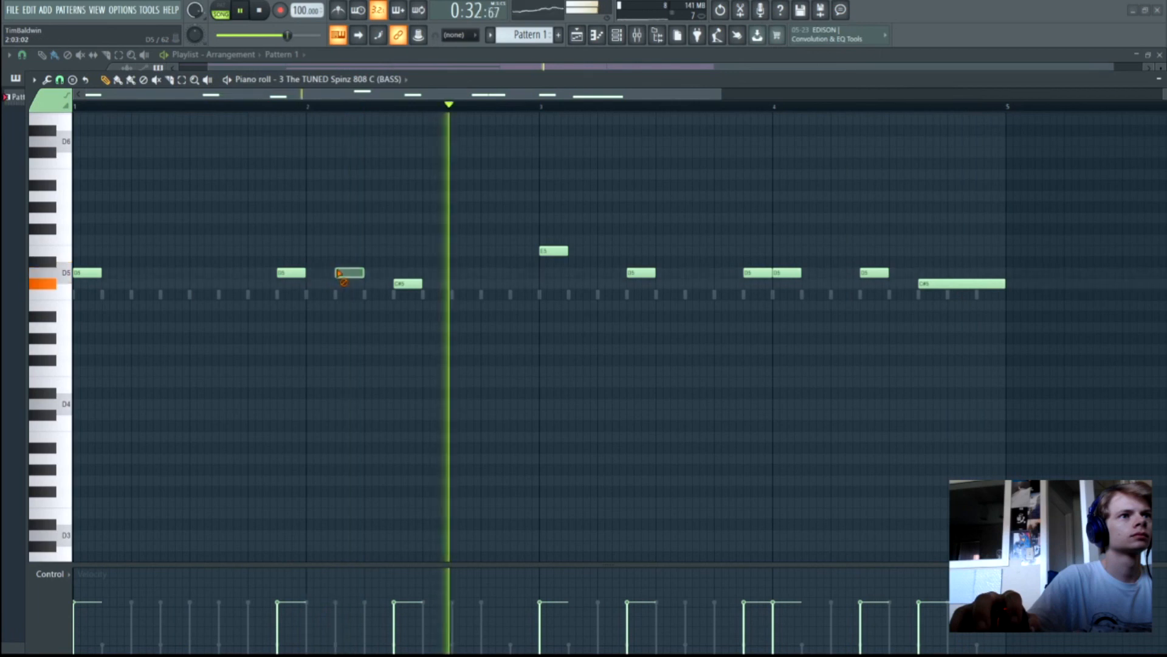
left_click_drag(304, 273, 535, 305)
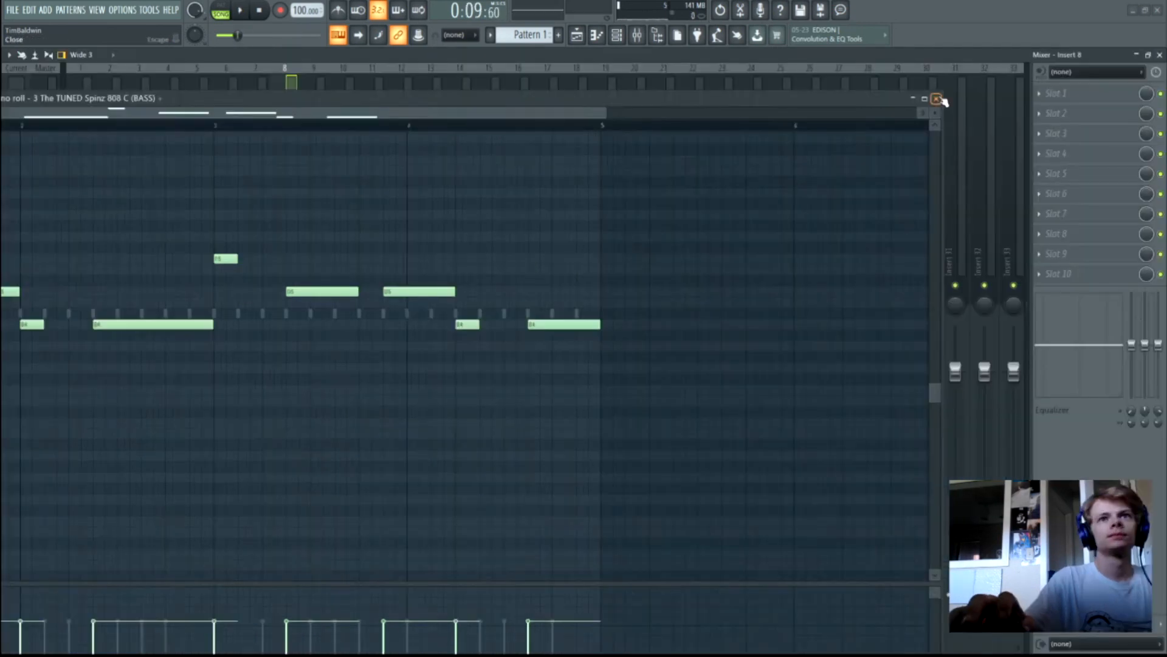
Lower the Insert 8 volume slightly and load Fruity soft clipper and Fruity Blood Overdrive on the 808
left_click(942, 99)
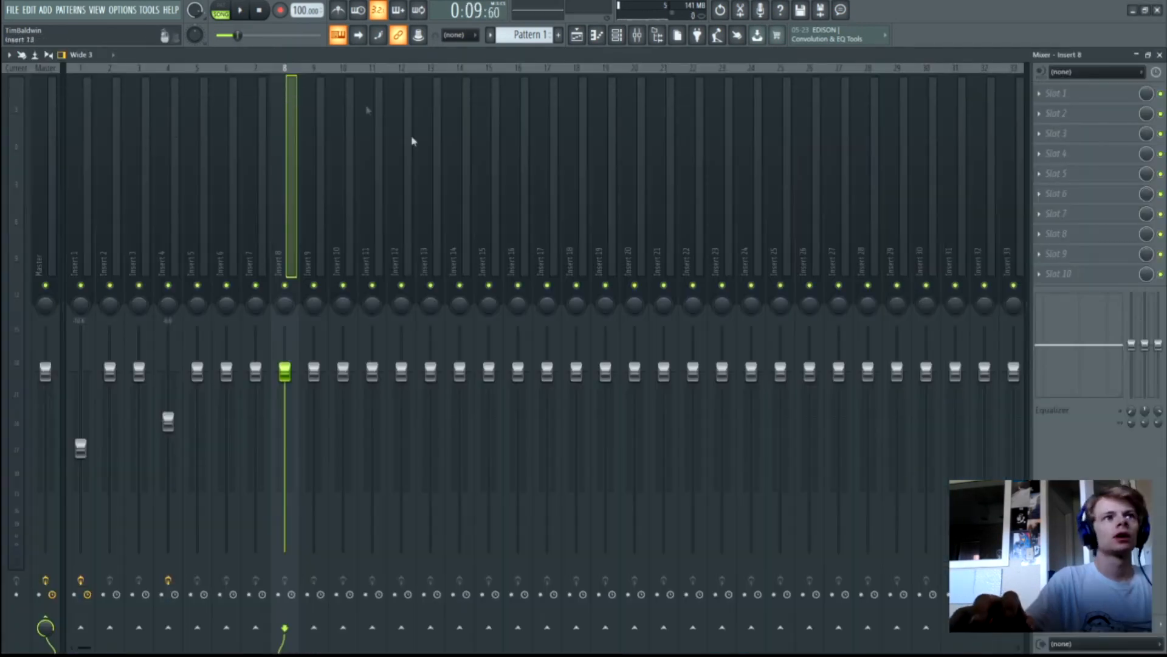
left_click_drag(285, 397, 285, 402)
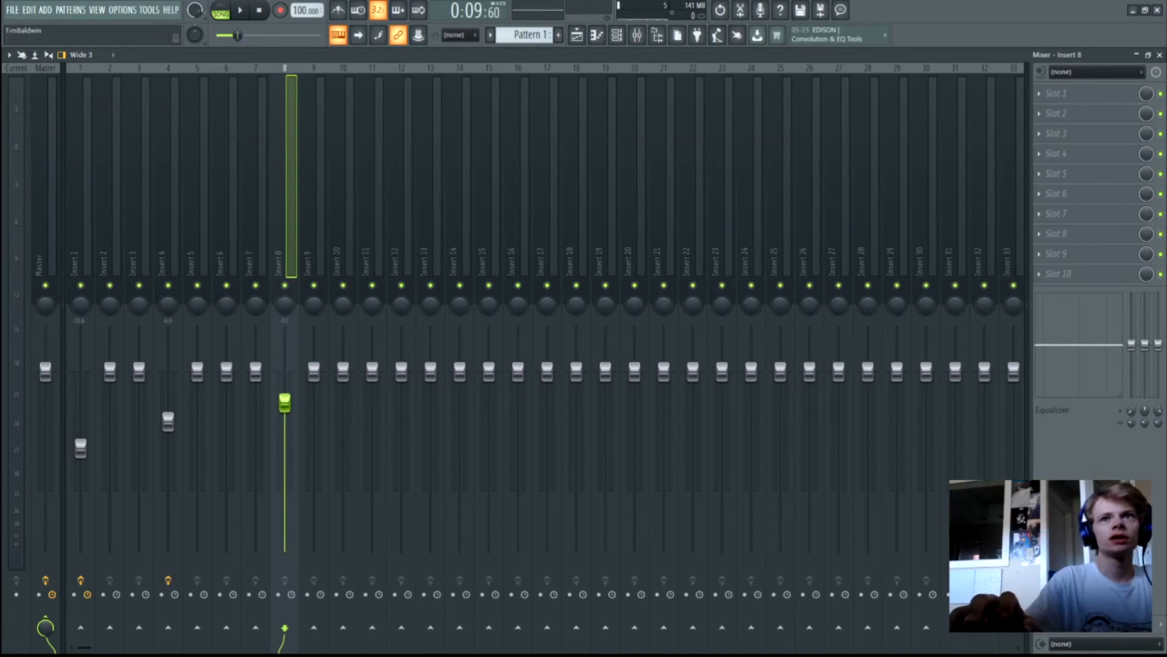
left_click(1039, 94)
left_click(878, 324)
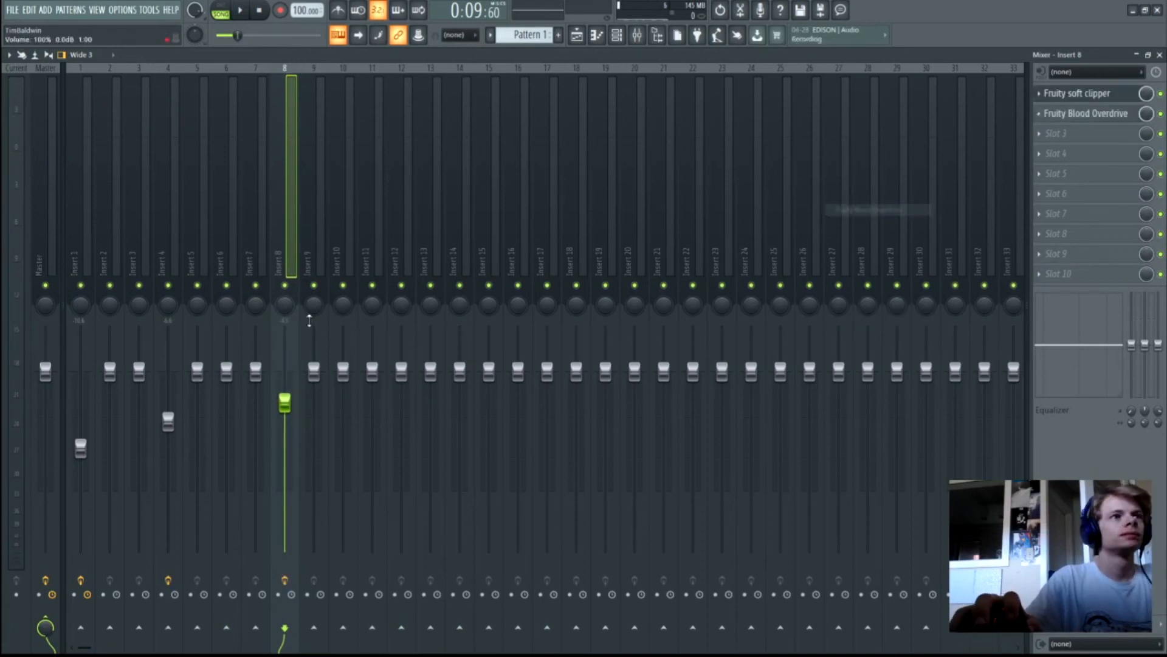
key("space")
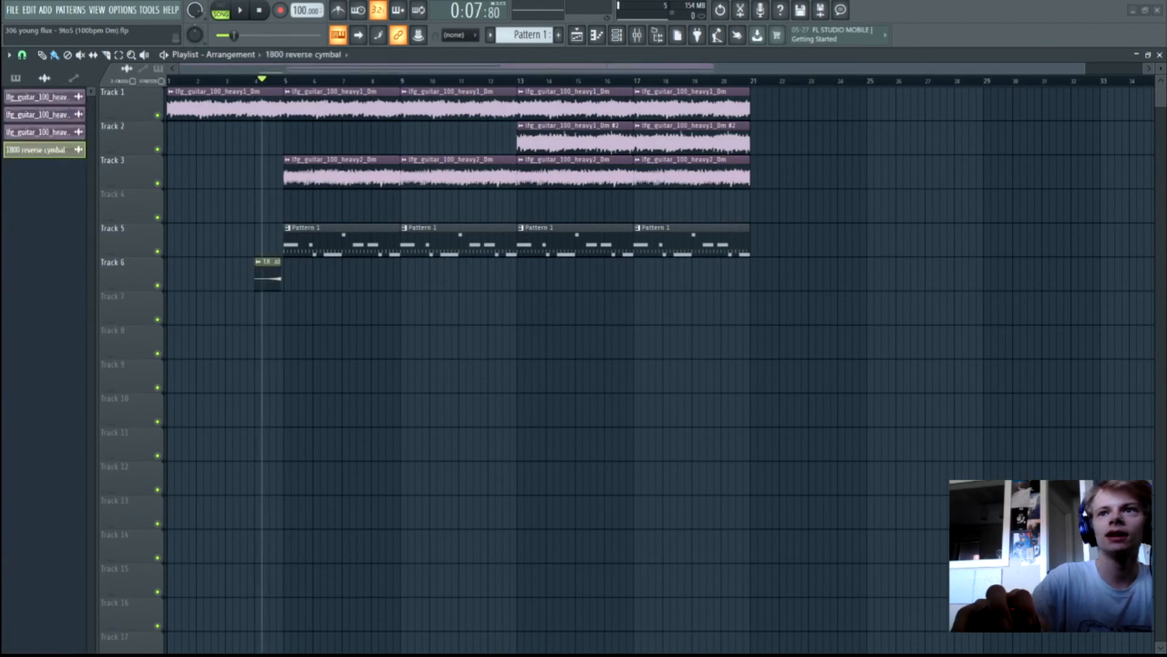
Place the gecgecgec impact on Track 7 and the NM - Hndrxx OH open hat on Track 8 at bar 5, and play the transition
left_click_drag(397, 378, 283, 310)
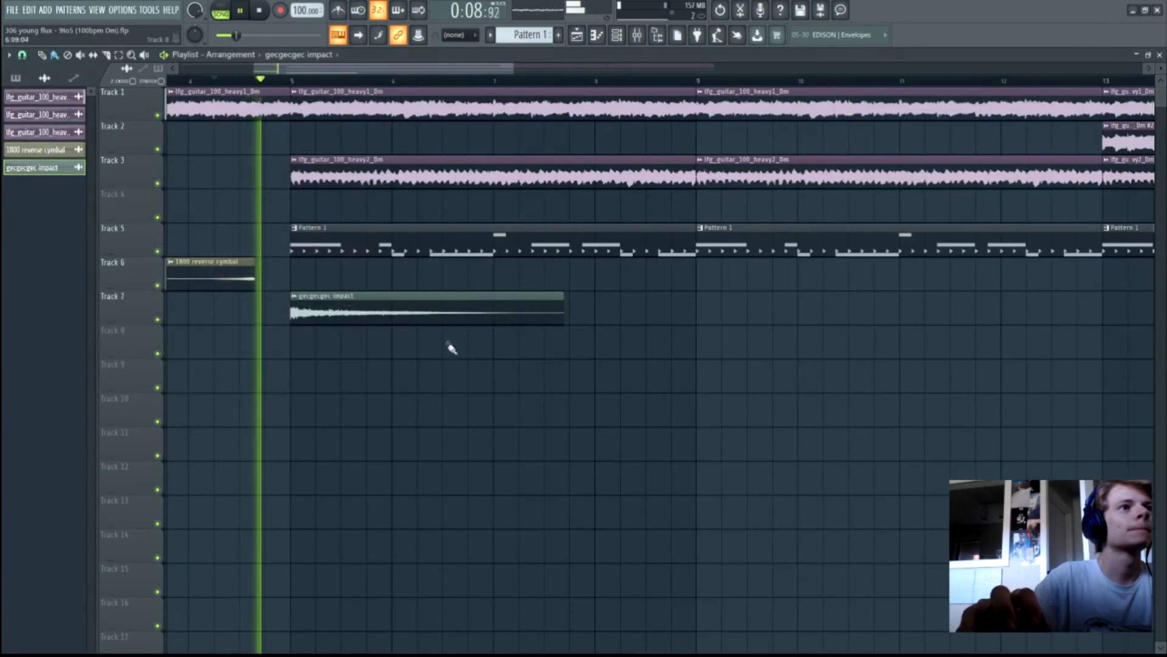
key("space")
double_click(332, 313)
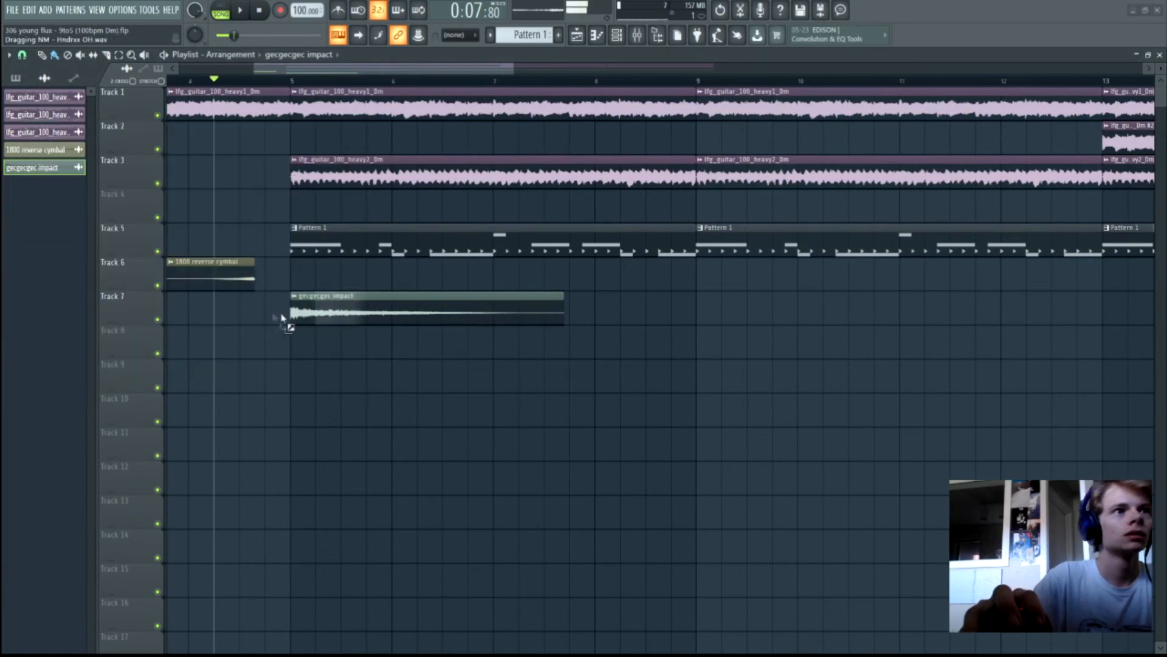
left_click_drag(281, 318, 296, 346)
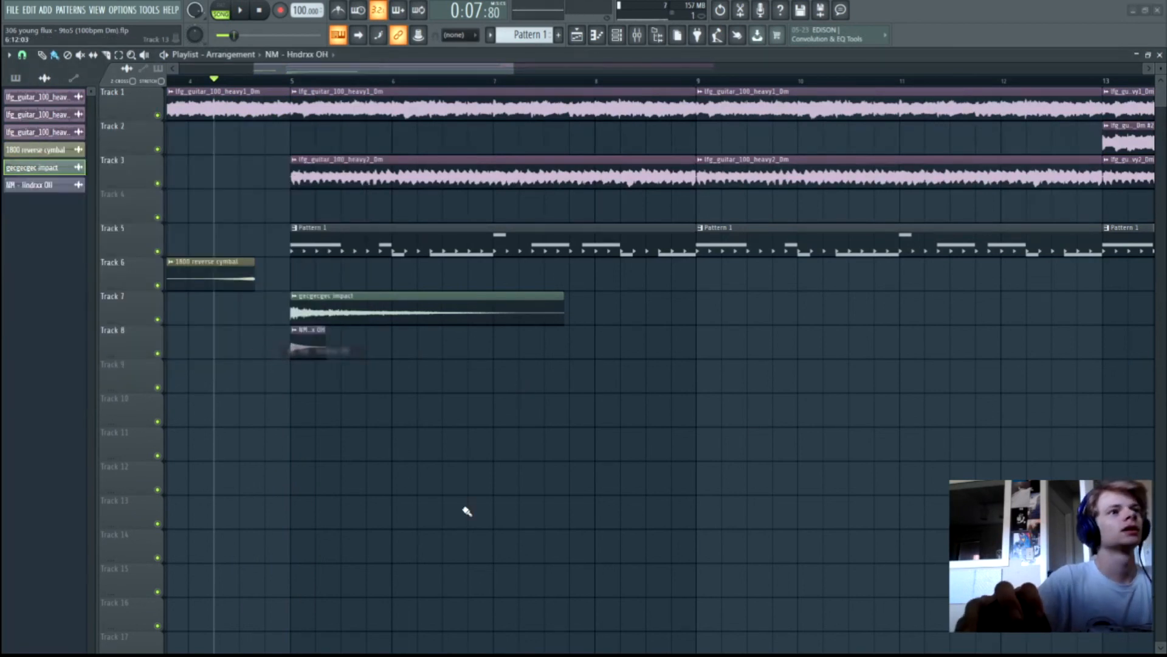
double_click(308, 347)
key("space")
key("space")
key("space")
left_click_drag(290, 162, 289, 169)
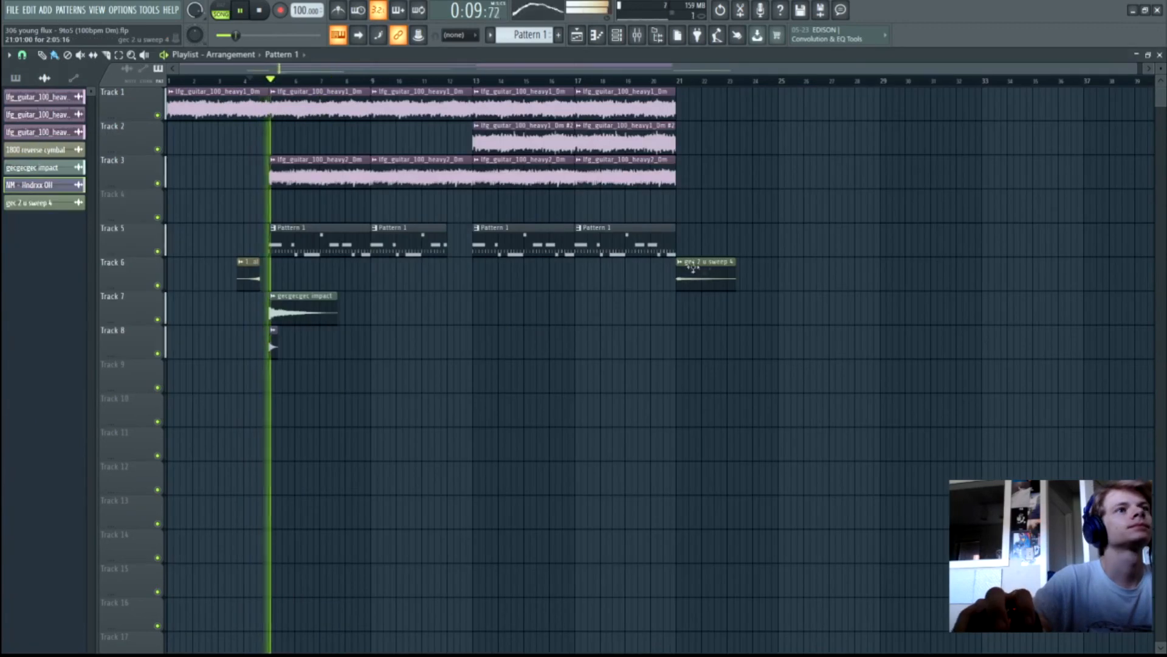
Copy the transition effects to bar 13 and the Track 2 guitar clips to bar 29, and move the effects down to Tracks 11–13
left_click_drag(318, 391, 233, 251)
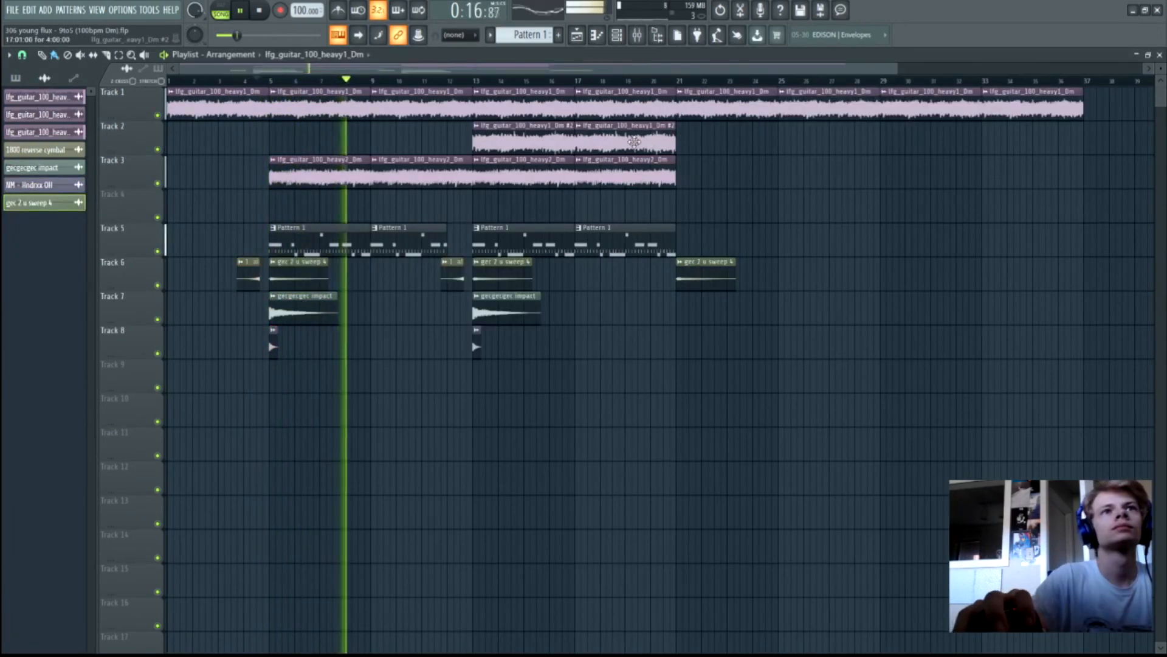
mouse_move(634, 142)
left_mouse_down()
mouse_move(906, 162)
mouse_move(1062, 140)
mouse_move(1032, 140)
left_mouse_up()
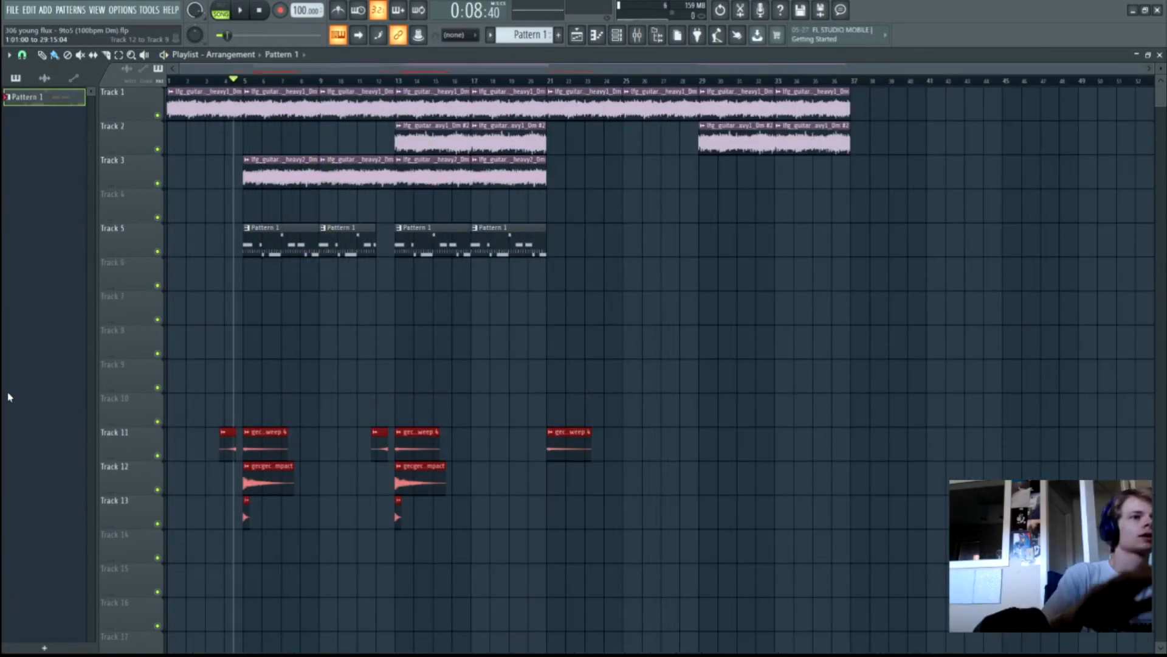
left_click(535, 573)
key("ctrl+z")
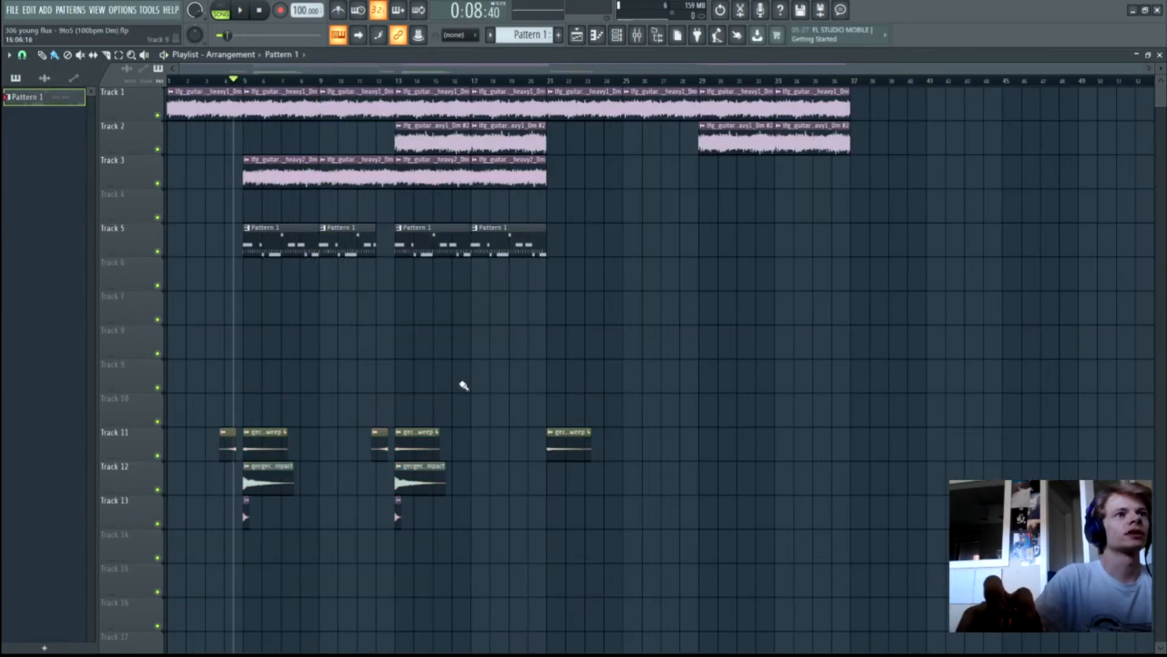
Split Pattern 1 by channel and delete the old pattern clips from Track 5
left_click(531, 29)
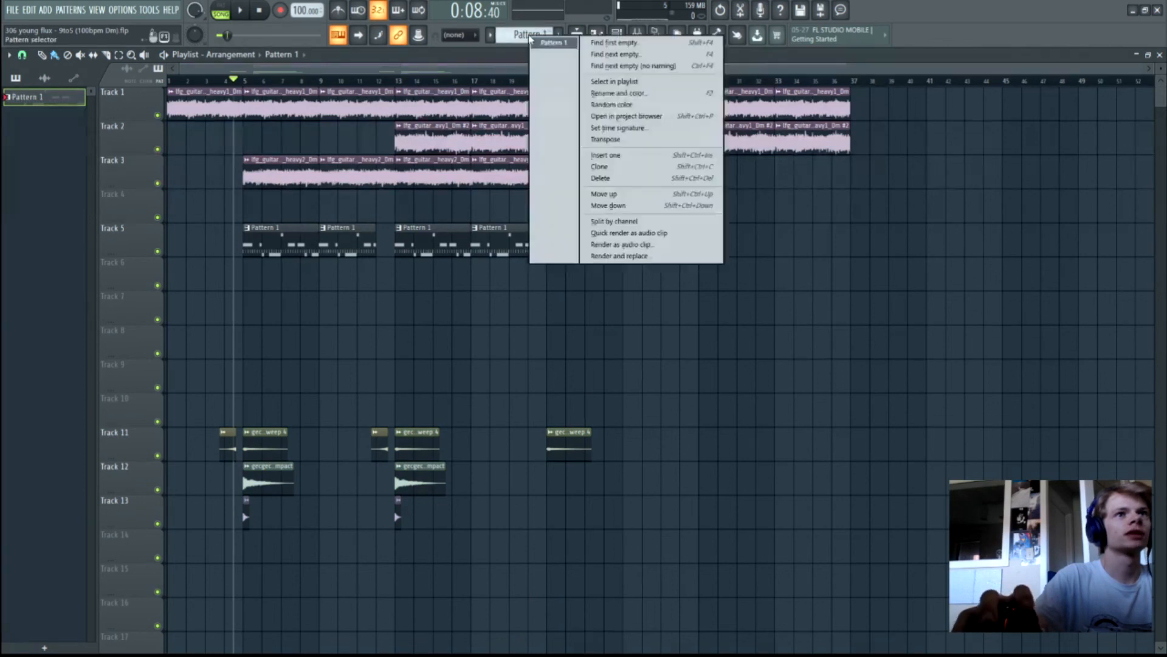
left_click(620, 225)
left_click_drag(630, 323, 262, 243)
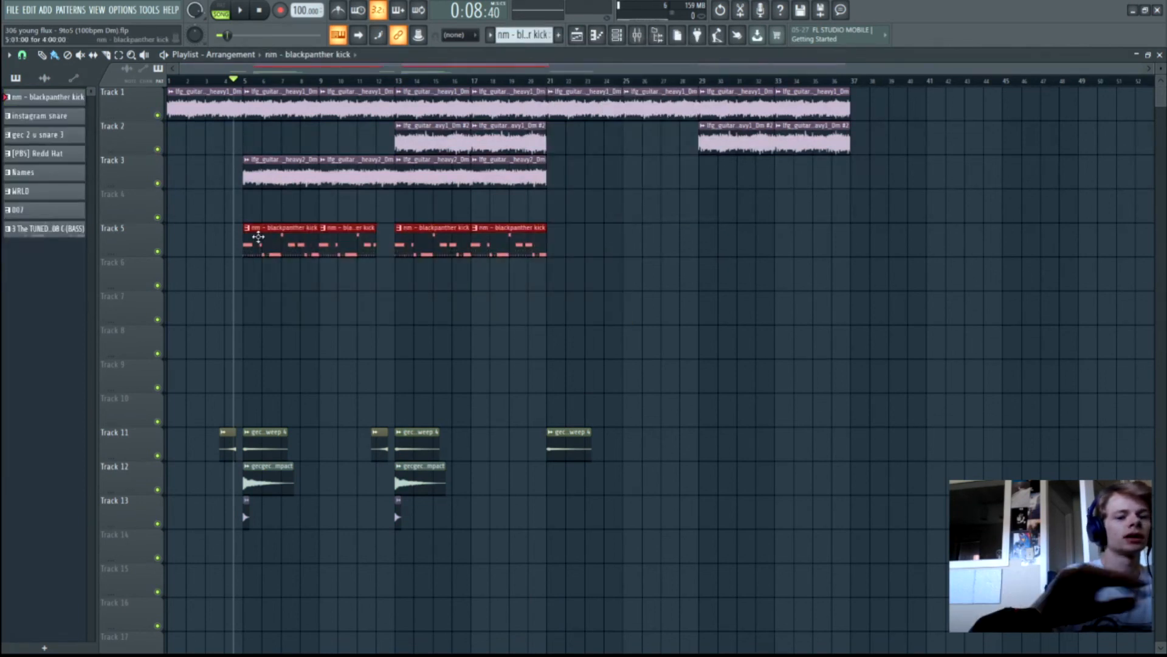
key("Delete")
Place all eight split patterns on Tracks 4–11 at bar 5 and repeat the block up to bar 21
left_click(22, 229)
left_click_drag(54, 99, 244, 220)
key("ctrl+b")
key("ctrl+b")
key("ctrl+b")
left_click_drag(498, 212, 502, 212)
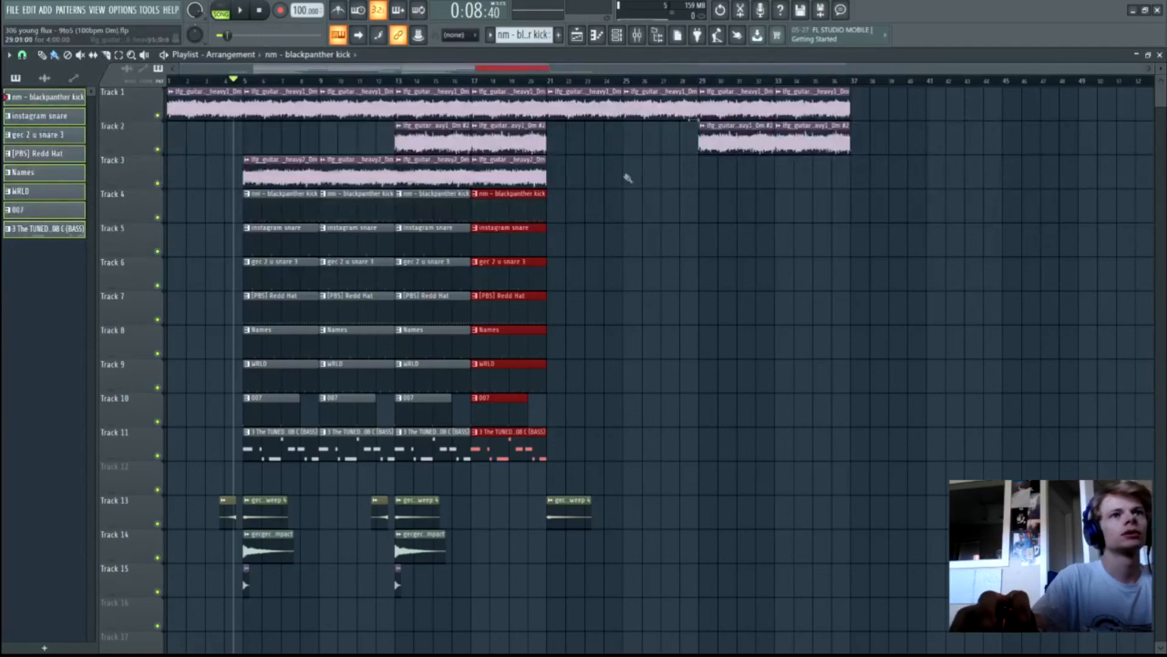
Copy the drum and 808 clips to bars 41–57 and the guitar arrangement to bars 37–57 as a second section
left_click_drag(593, 460, 250, 187)
left_click_drag(262, 207, 870, 254)
scroll(818, 70, "down", 2)
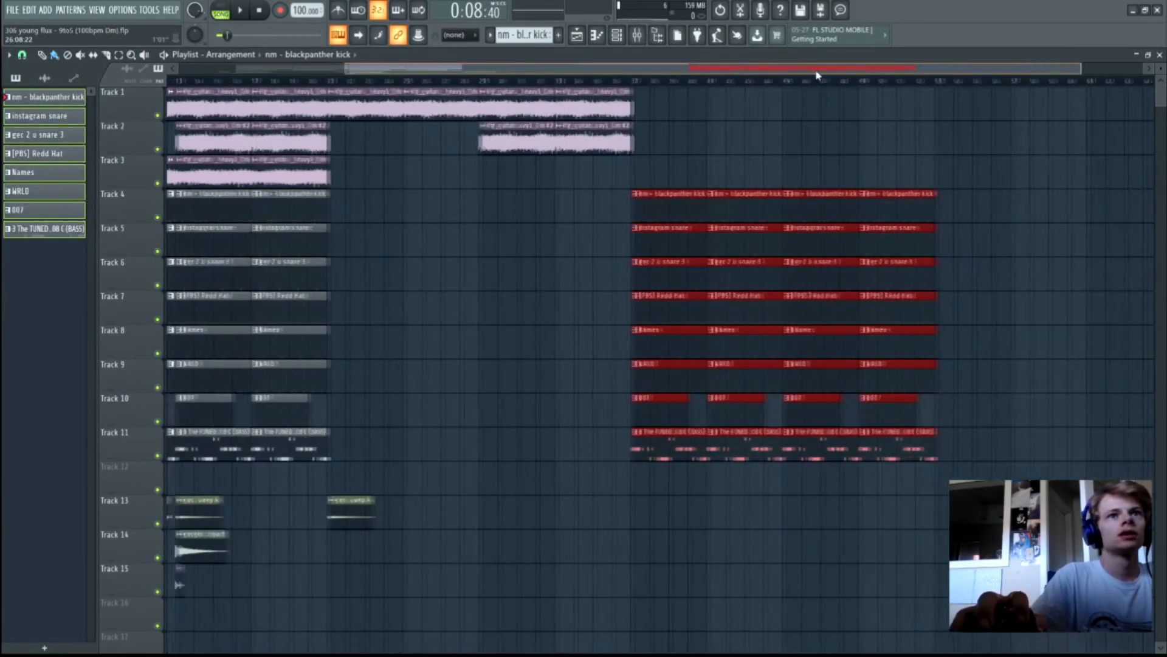
left_click_drag(419, 179, 231, 92)
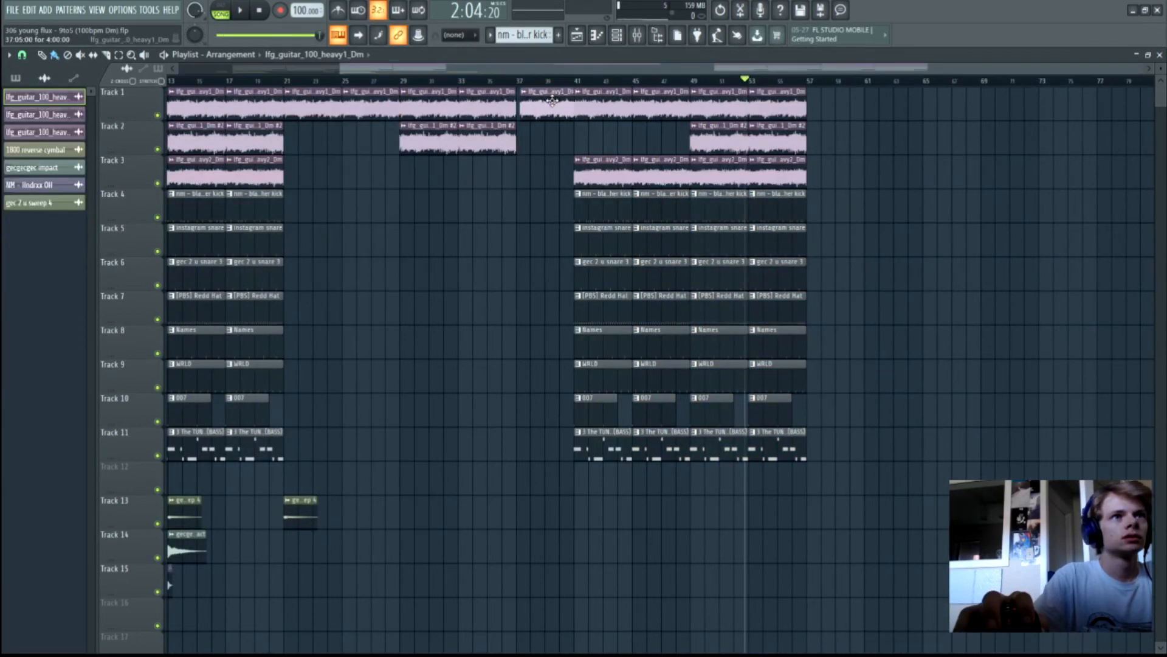
left_click_drag(552, 100, 552, 116)
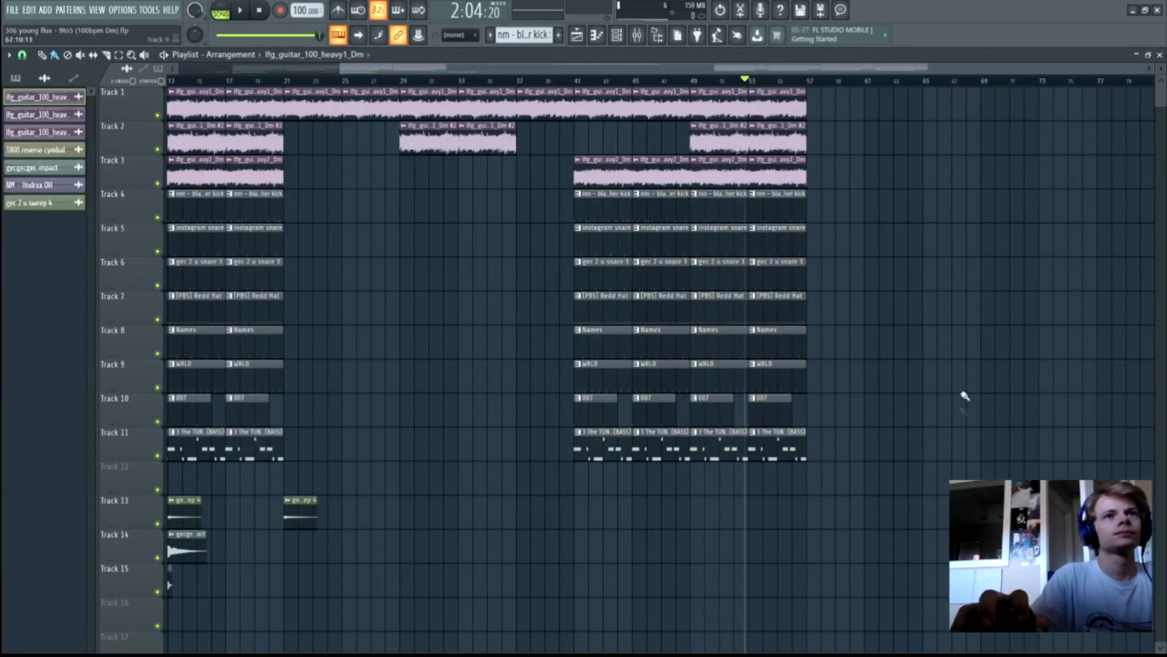
Extend the Track 1 guitar loop with two more clips to bar 65 and set the playhead at the end of the arrangement
left_click(535, 135)
right_click(544, 144)
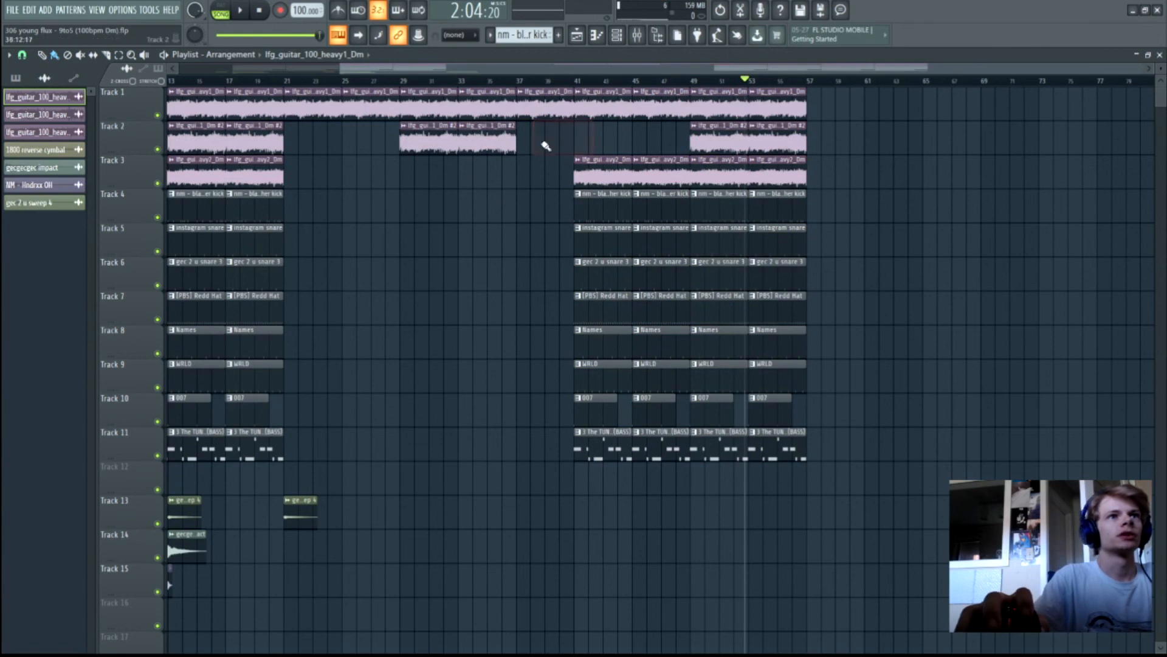
left_click_drag(780, 100, 891, 102)
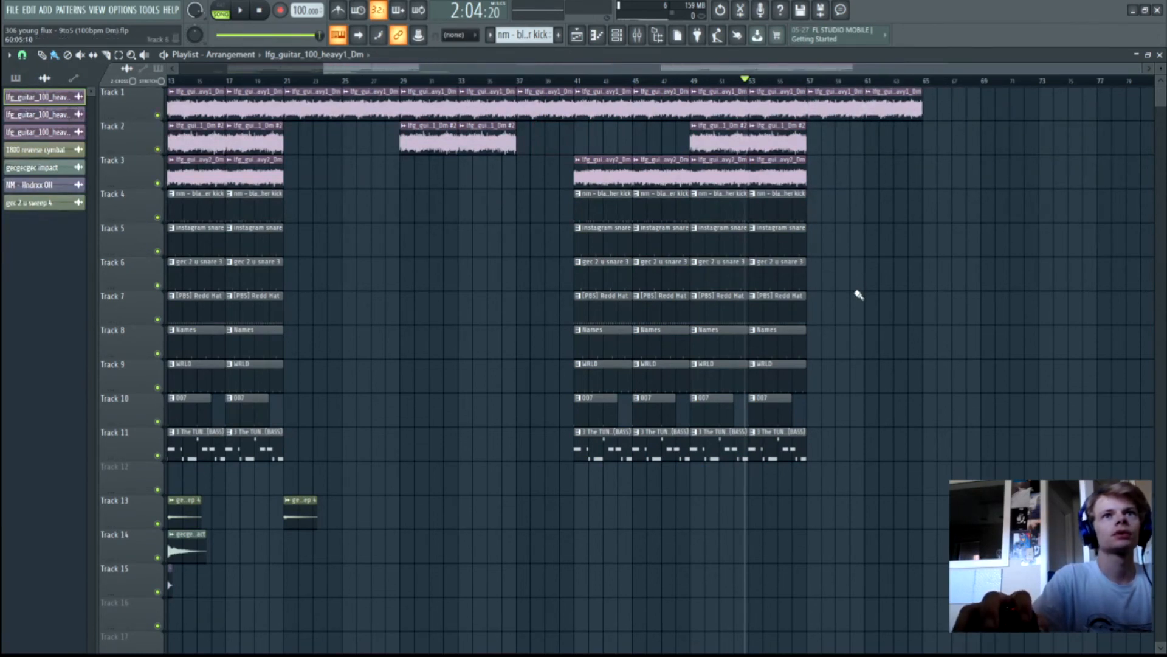
left_click(919, 80)
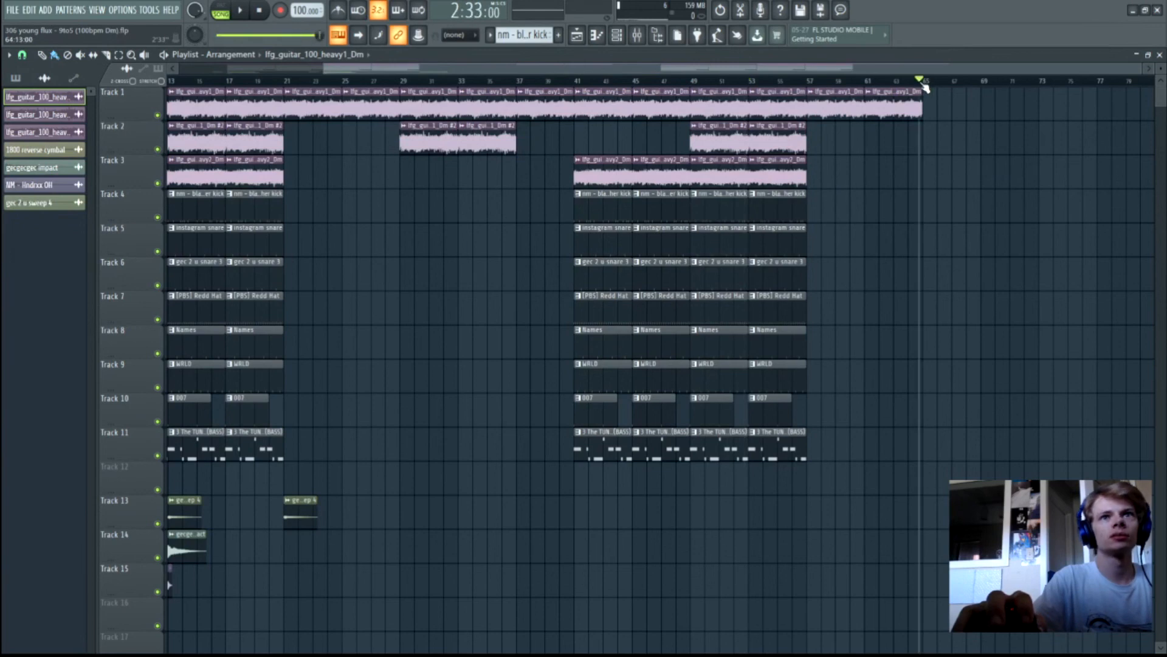
Copy the transition effects into the second drum section from around bar 40 and move the effects up to Tracks 12–14
left_click_drag(682, 68, 532, 68)
scroll(438, 211, "down", 1)
left_click_drag(564, 629, 652, 504)
key("shift+Up")
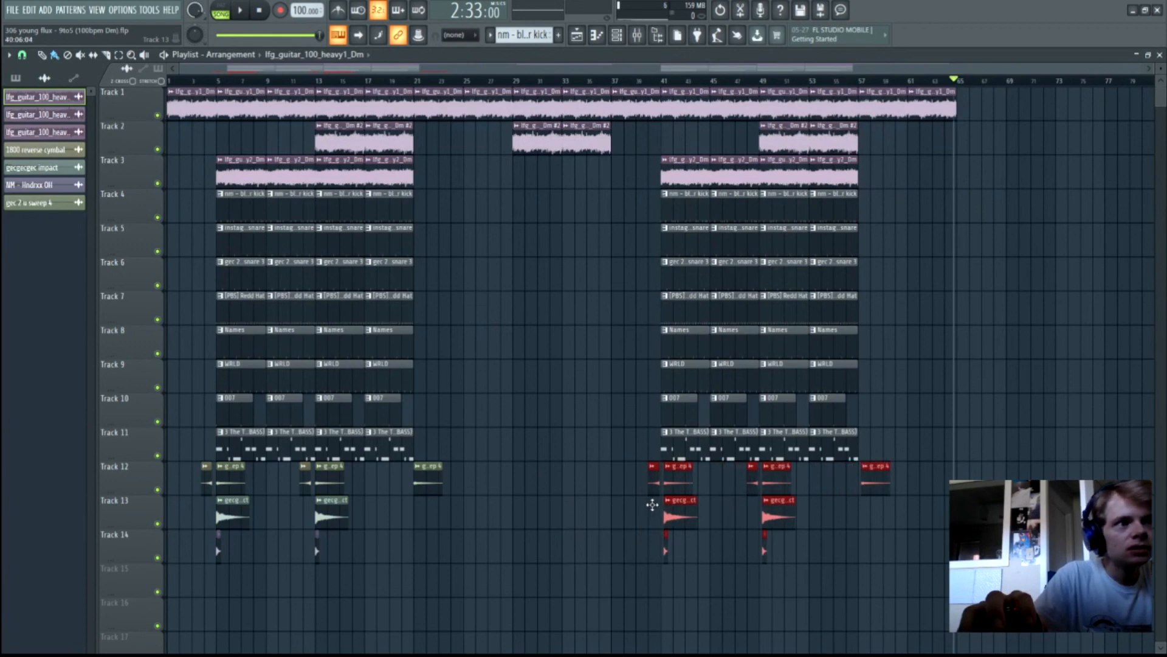
Fill the breakdown up to bar 37 with instagram snare from bar 21, Redd Hat from 23, the 808 from 25 and blackpanther kick from 29
left_click_drag(453, 69, 565, 70)
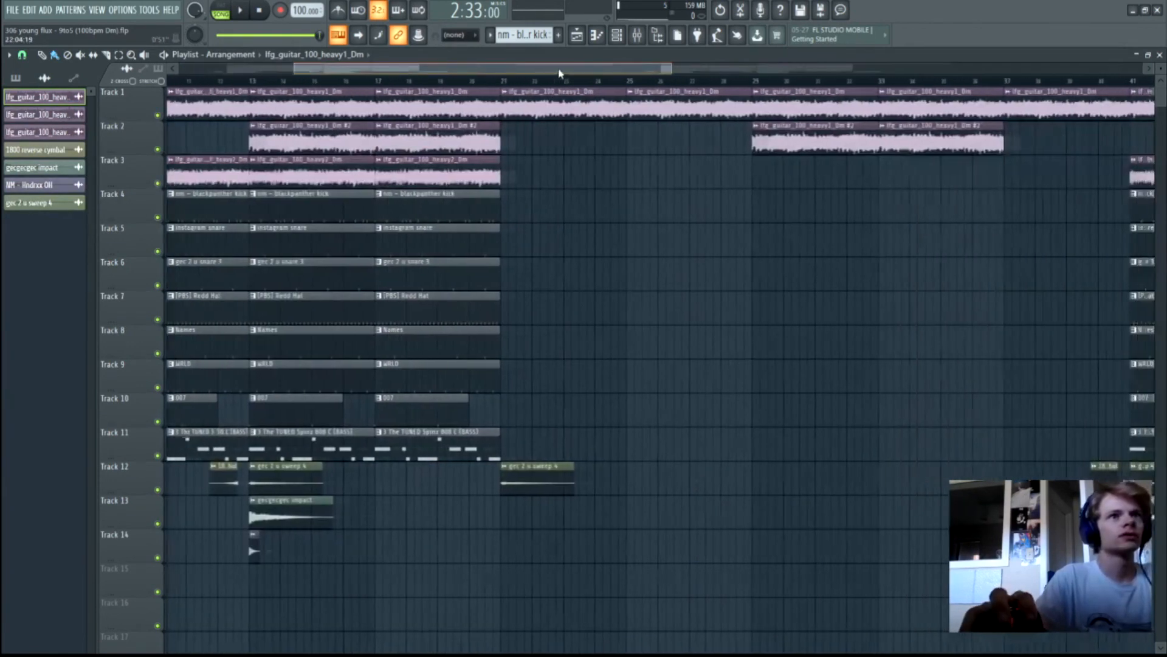
left_click_drag(411, 299, 543, 334)
left_click_drag(468, 242, 1034, 250)
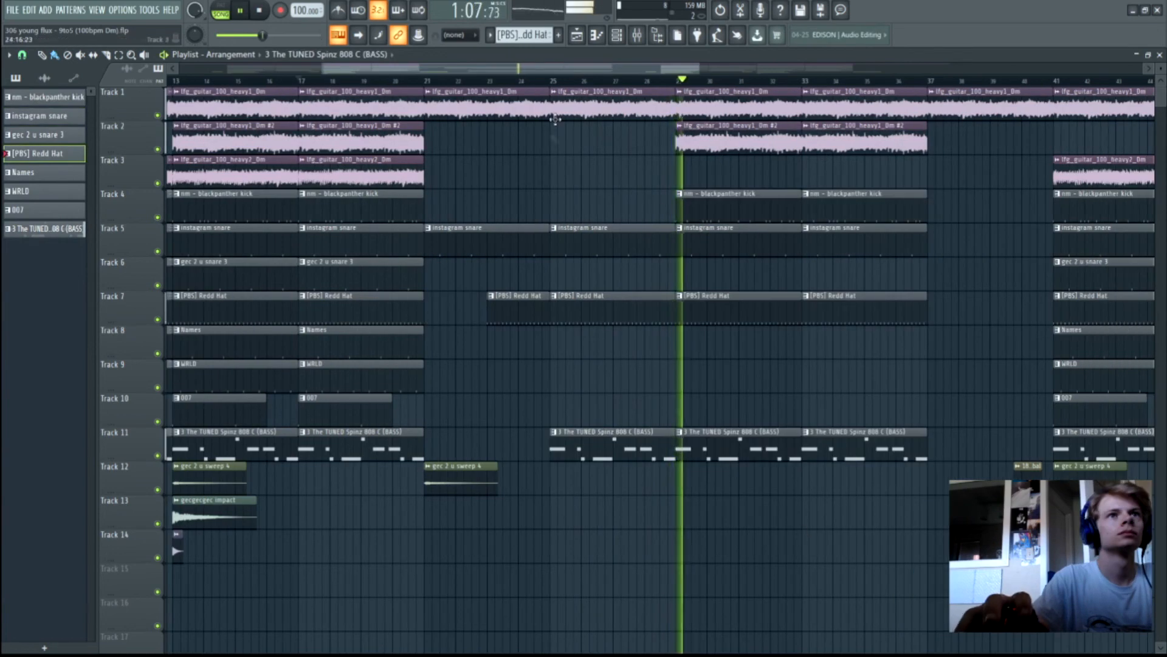
left_click_drag(592, 69, 631, 70)
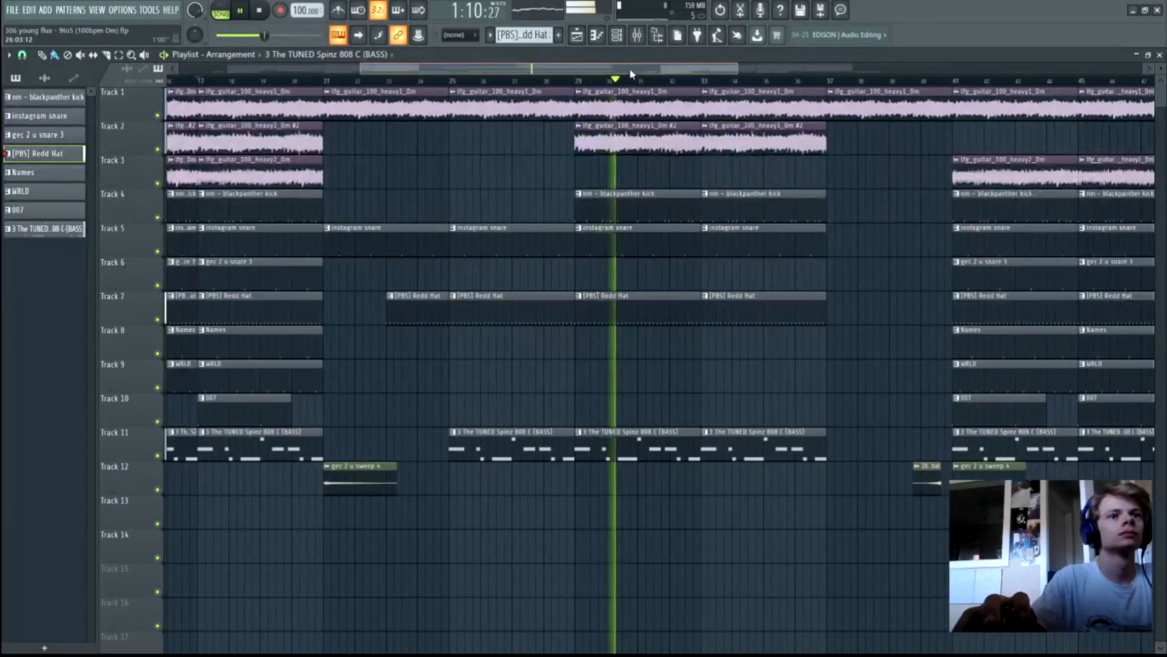